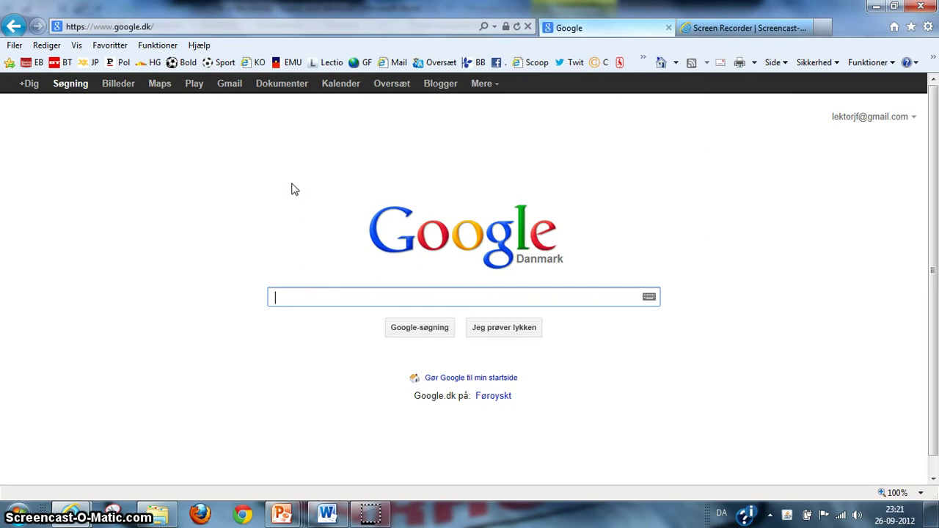
Open Google Drive and create a new blank drawing
{"action": "left_click", "coordinate": [281, 85]}
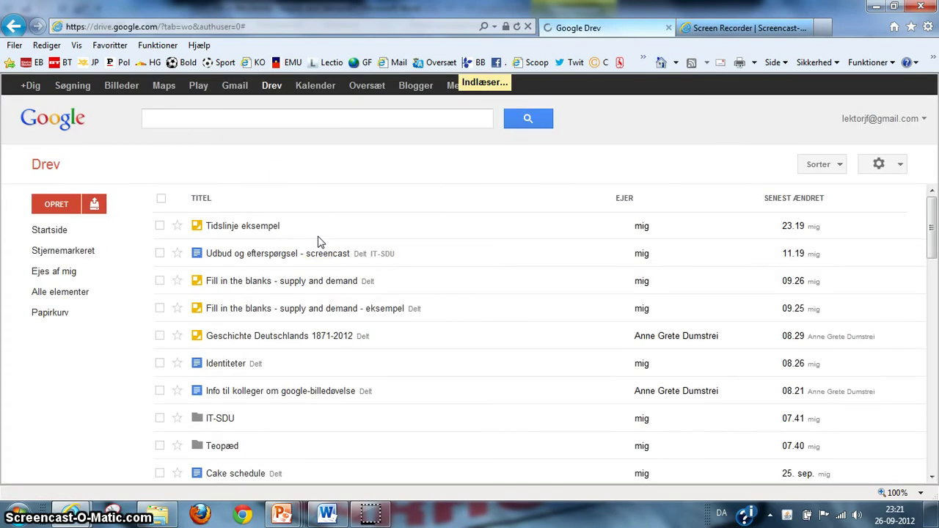
{"action": "left_click", "coordinate": [48, 204]}
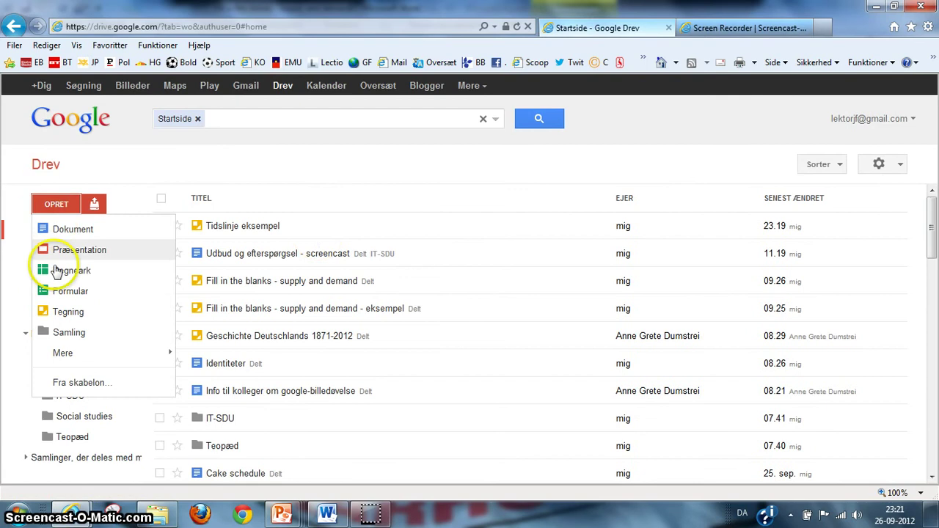
{"action": "left_click", "coordinate": [71, 314]}
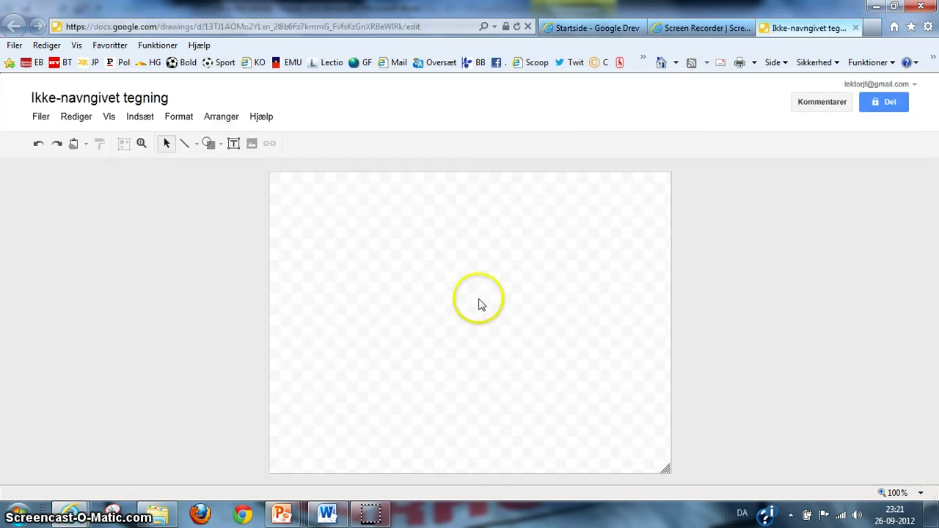
Switch to the Word worksheet and capture the six fill-in-the-blank paragraphs below the term table with the Snipping Tool
{"action": "left_click", "coordinate": [326, 515]}
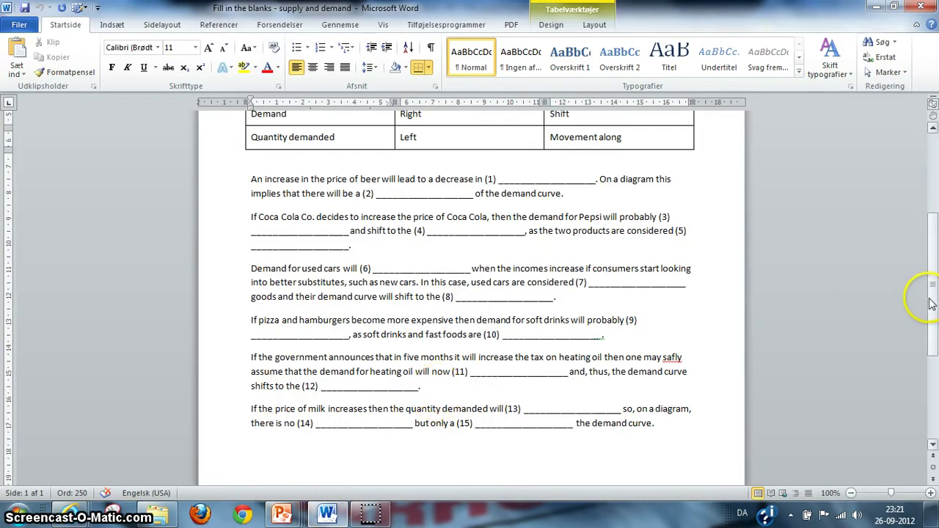
{"action": "left_click_drag", "start_coordinate": [931, 303], "coordinate": [923, 233]}
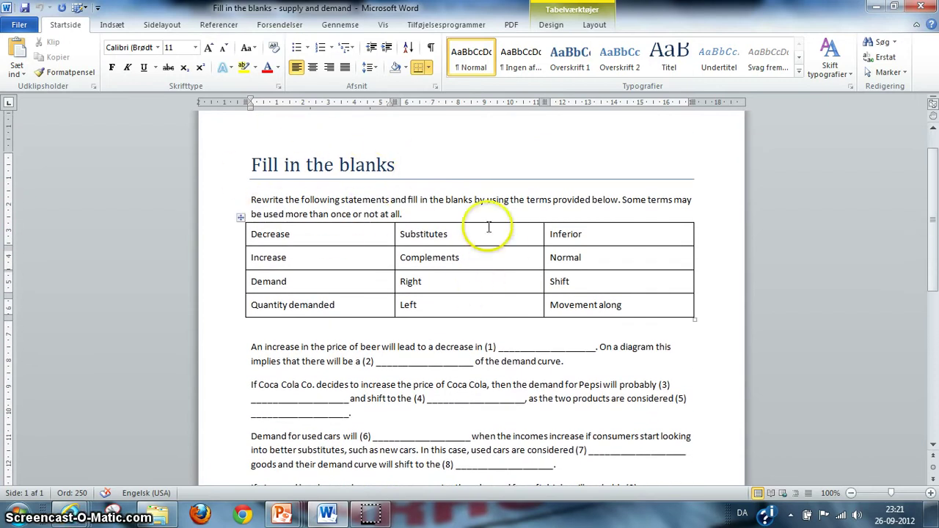
{"action": "left_click", "coordinate": [371, 259]}
{"action": "left_click_drag", "start_coordinate": [929, 201], "coordinate": [926, 267]}
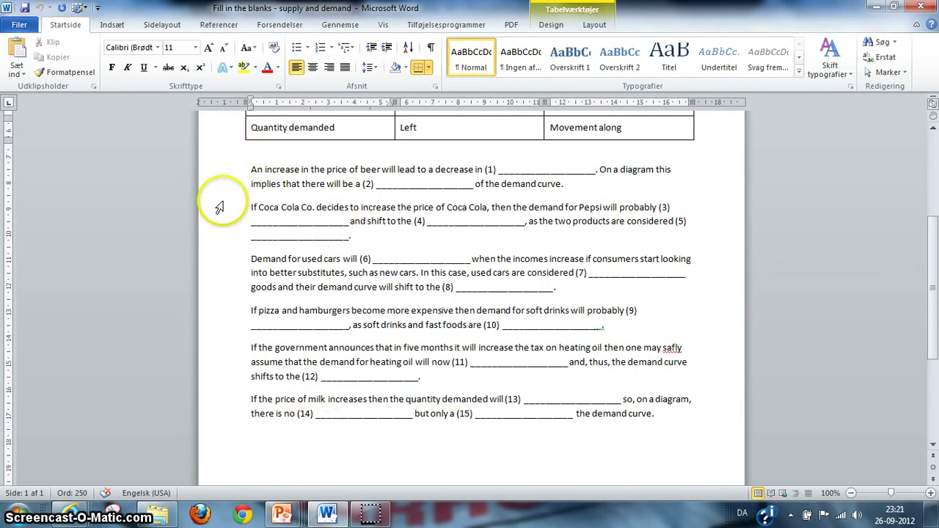
{"action": "left_click", "coordinate": [112, 514]}
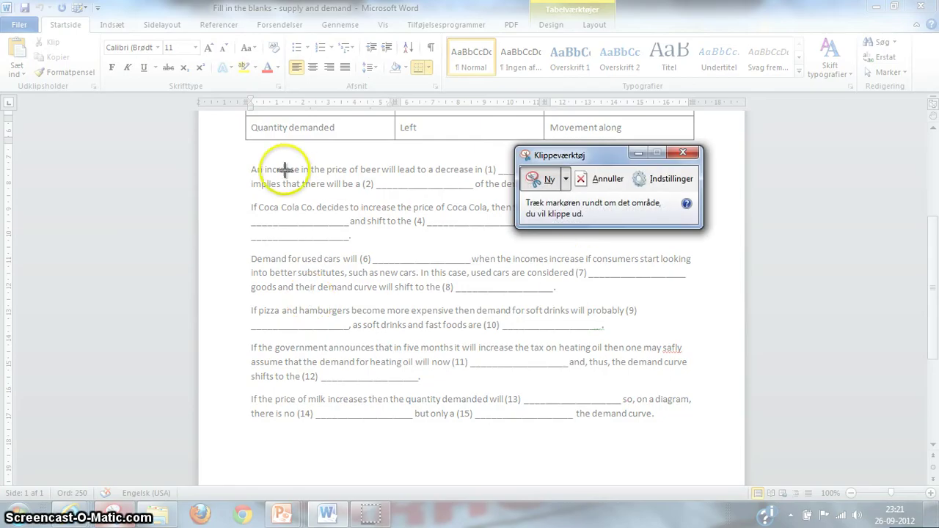
{"action": "left_click_drag", "start_coordinate": [245, 157], "coordinate": [708, 432]}
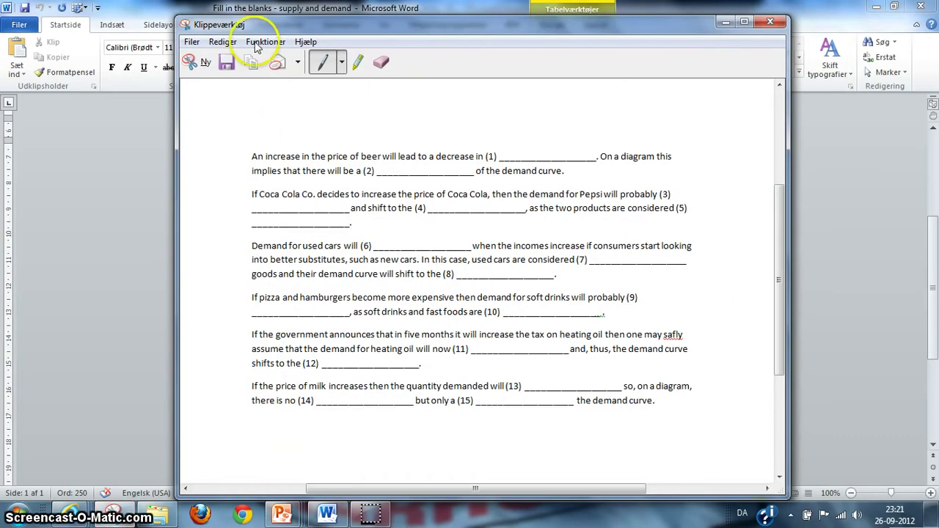
Save the snip as the JPEG file Udklip in the IT folder, replacing the existing file, and close the Snipping Tool
{"action": "left_click", "coordinate": [218, 42]}
{"action": "left_click", "coordinate": [190, 42]}
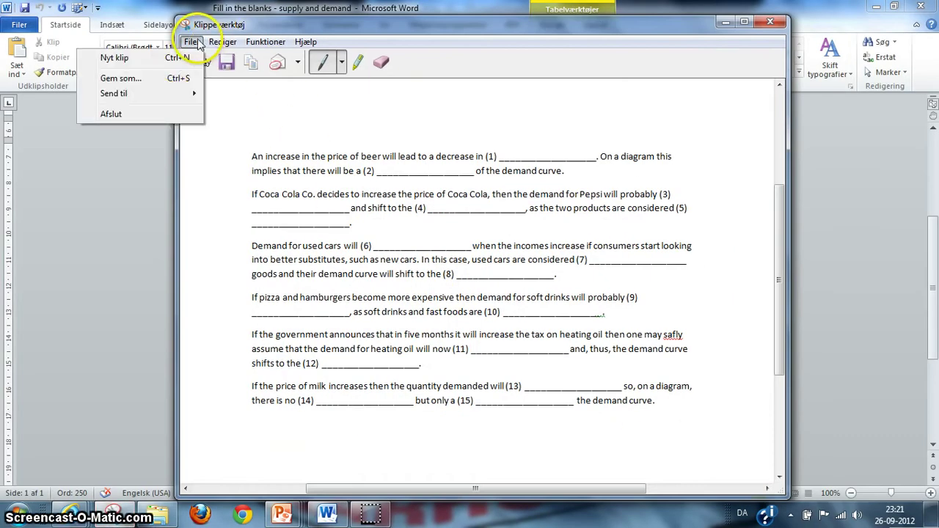
{"action": "left_click", "coordinate": [121, 78]}
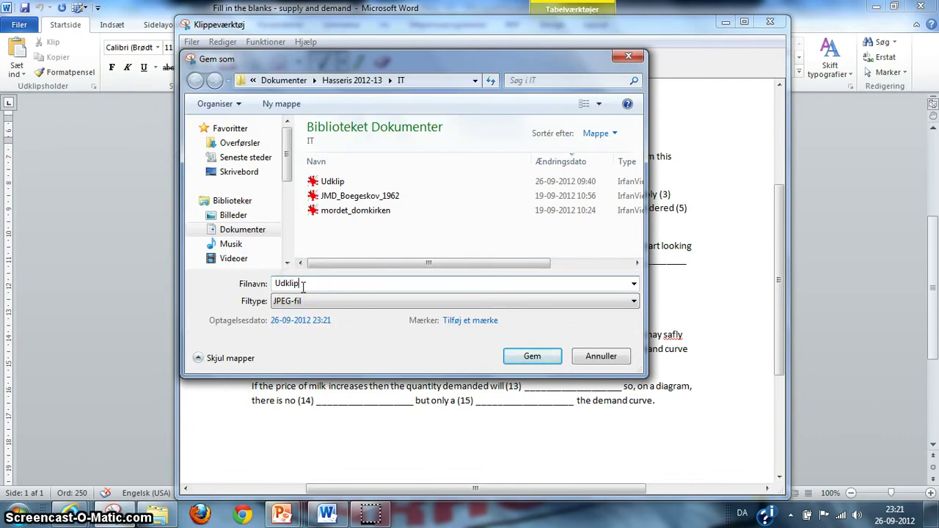
{"action": "left_click", "coordinate": [533, 357]}
{"action": "left_click", "coordinate": [501, 258]}
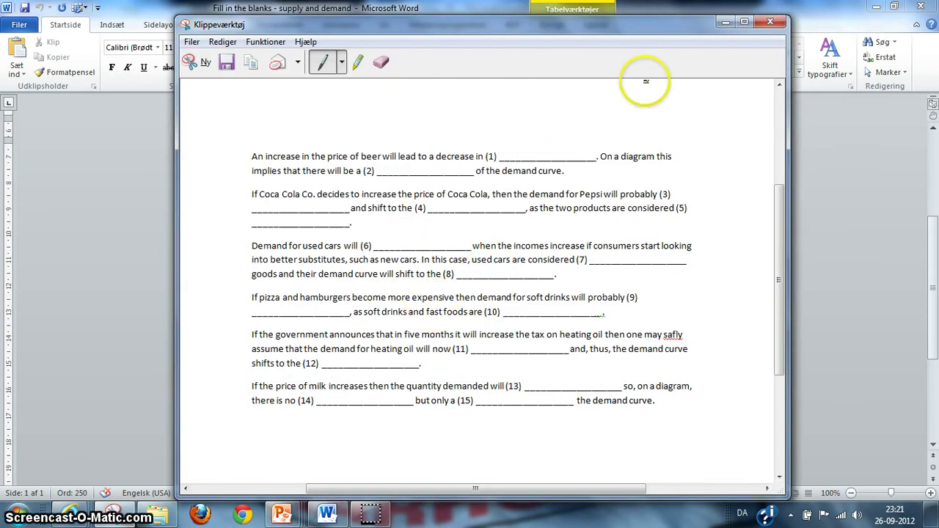
{"action": "left_click", "coordinate": [770, 24]}
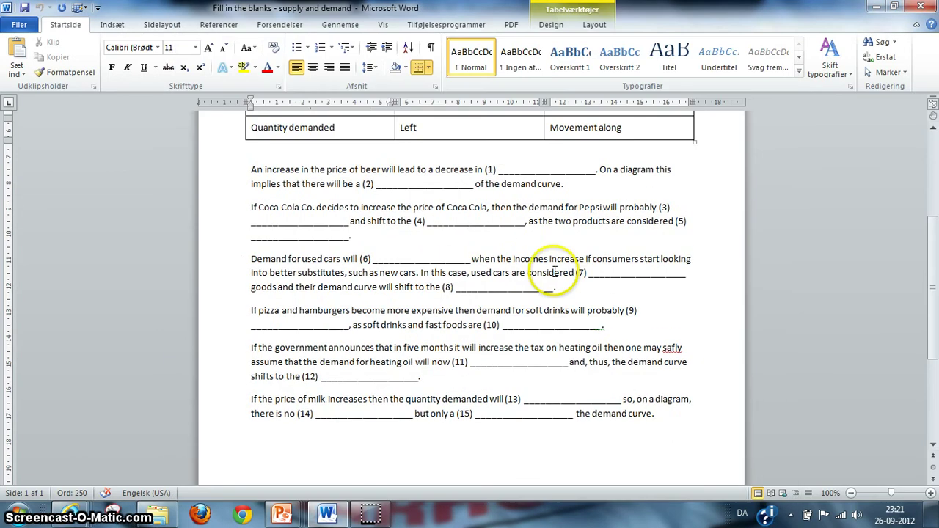
Switch back to the Google drawing and insert the Udklip image uploaded from Dokumenter > Hasseris 2012-13 > IT
{"action": "key", "text": "alt+Tab"}
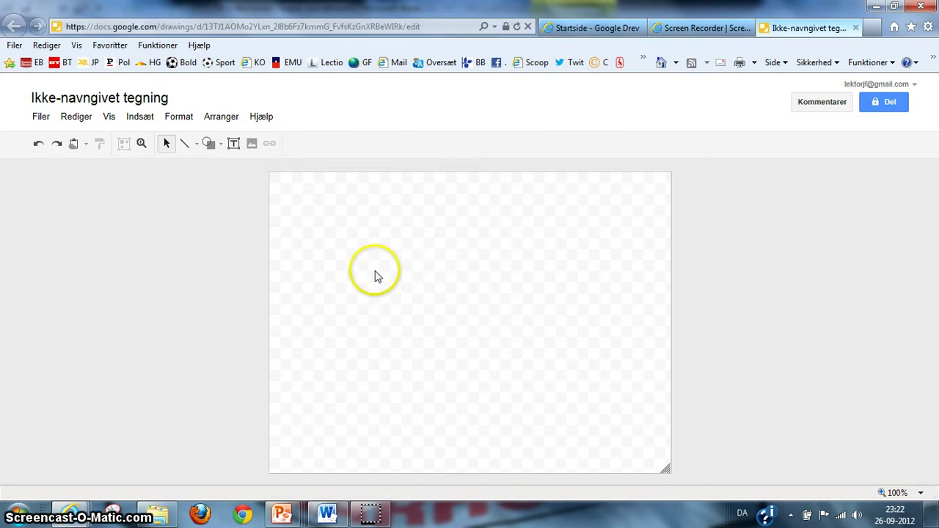
{"action": "left_click", "coordinate": [135, 120]}
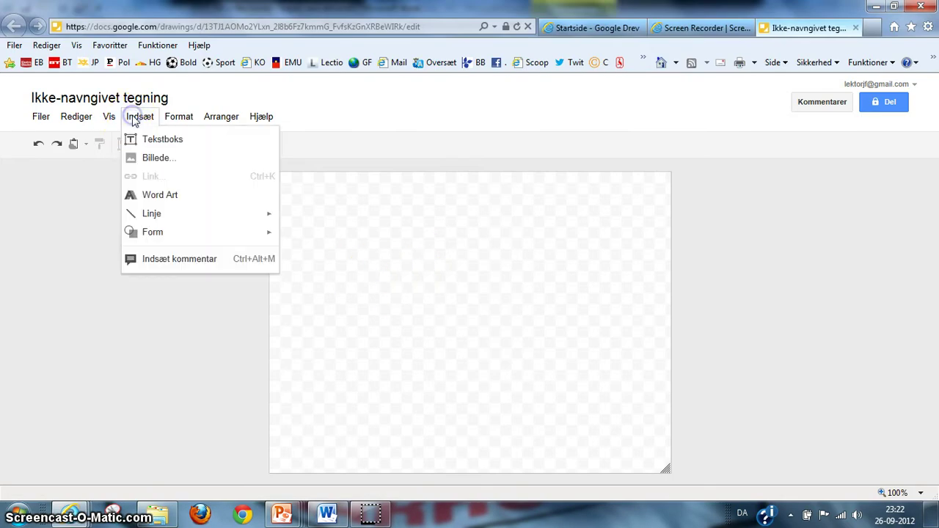
{"action": "left_click", "coordinate": [160, 157]}
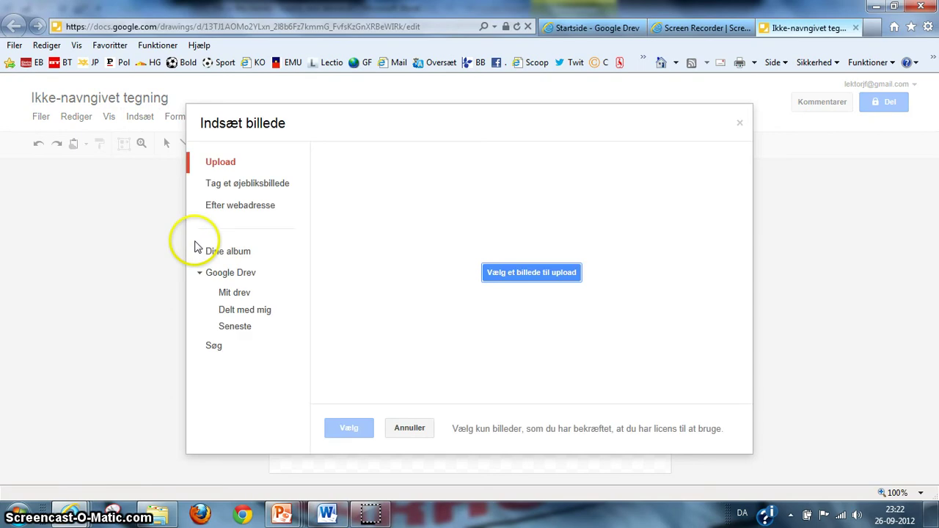
{"action": "left_click", "coordinate": [514, 271]}
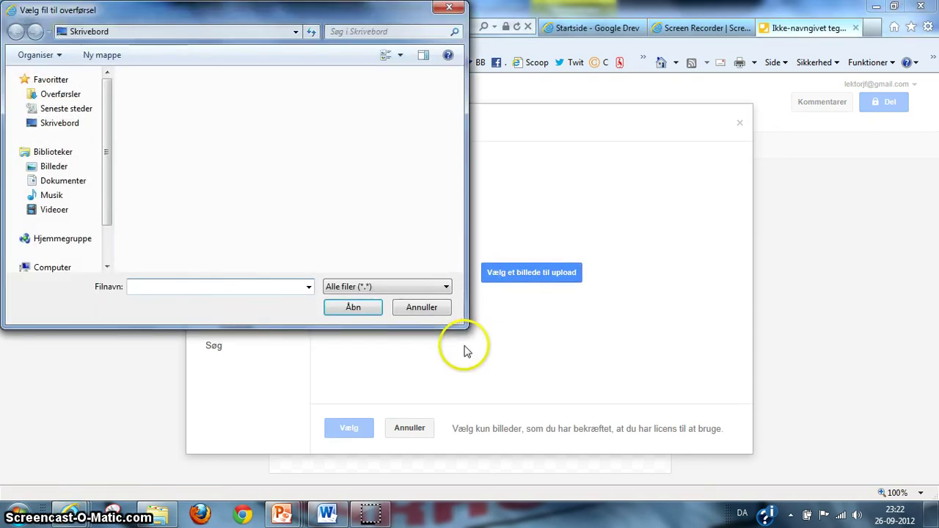
{"action": "left_click", "coordinate": [59, 180]}
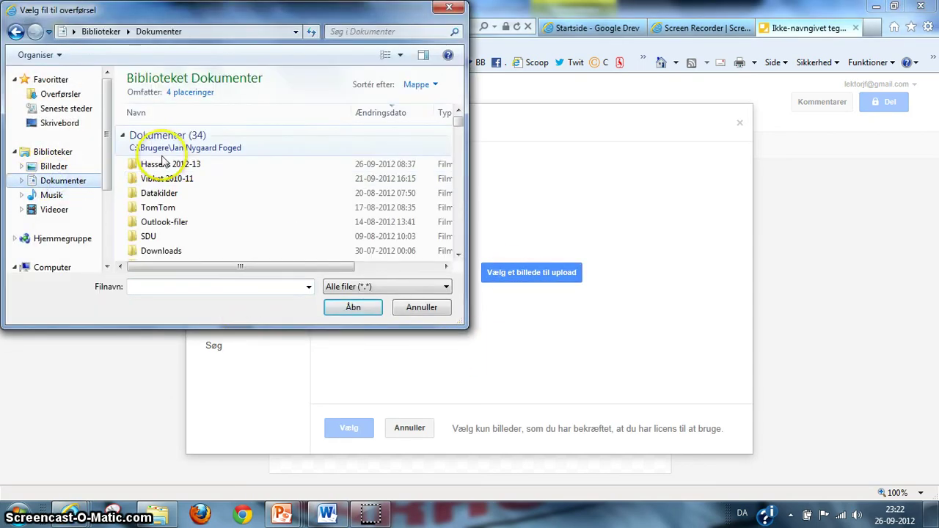
{"action": "double_click", "coordinate": [164, 163]}
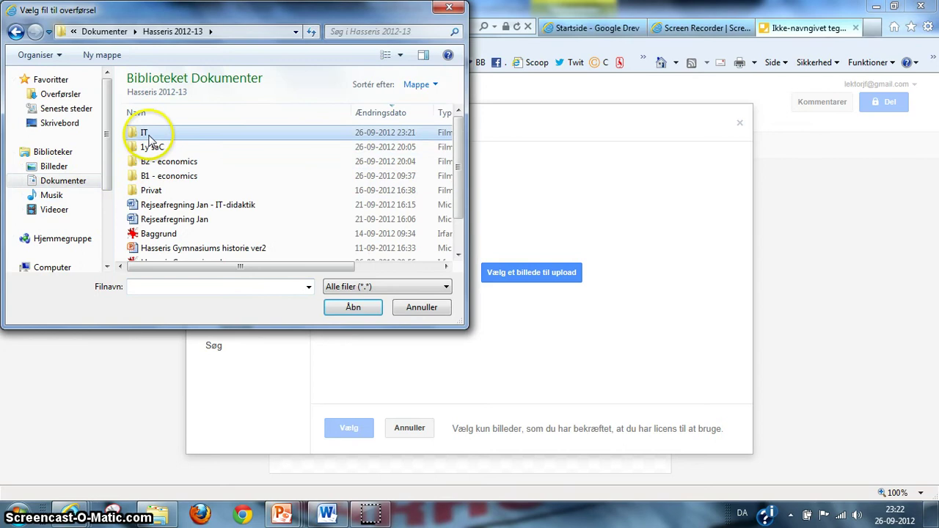
{"action": "double_click", "coordinate": [149, 133]}
{"action": "double_click", "coordinate": [163, 132]}
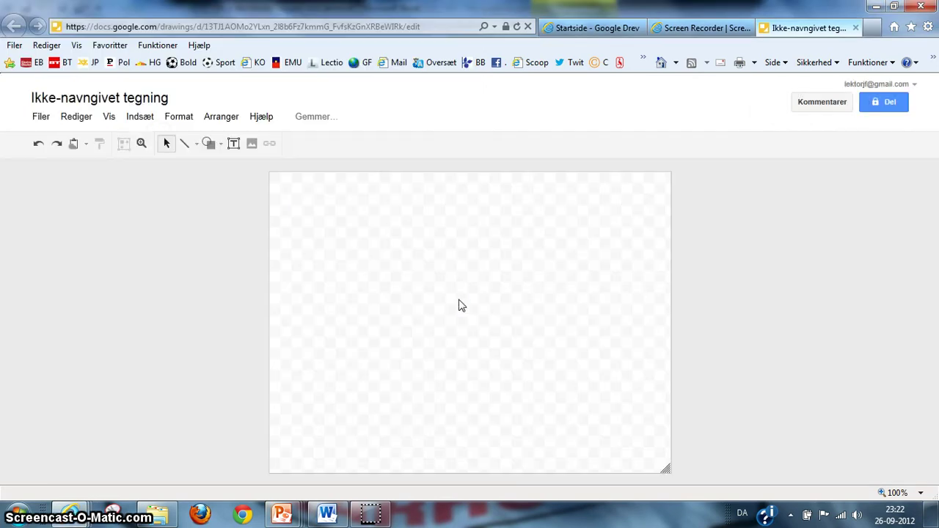
Move the inserted image to the canvas's left edge and enlarge it to span the full canvas width
{"action": "left_click", "coordinate": [520, 315]}
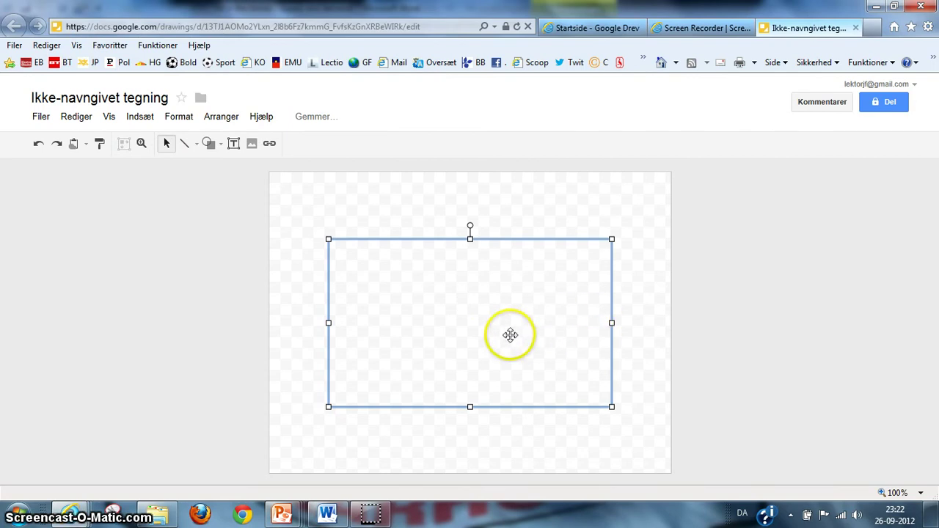
{"action": "left_click_drag", "start_coordinate": [432, 316], "coordinate": [373, 316]}
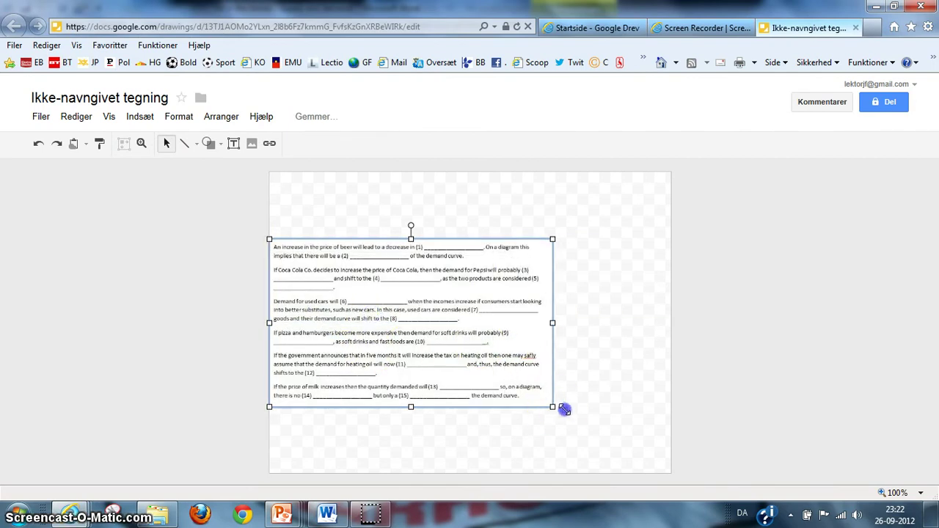
{"action": "left_click_drag", "start_coordinate": [563, 410], "coordinate": [673, 448]}
{"action": "left_click", "coordinate": [398, 217]}
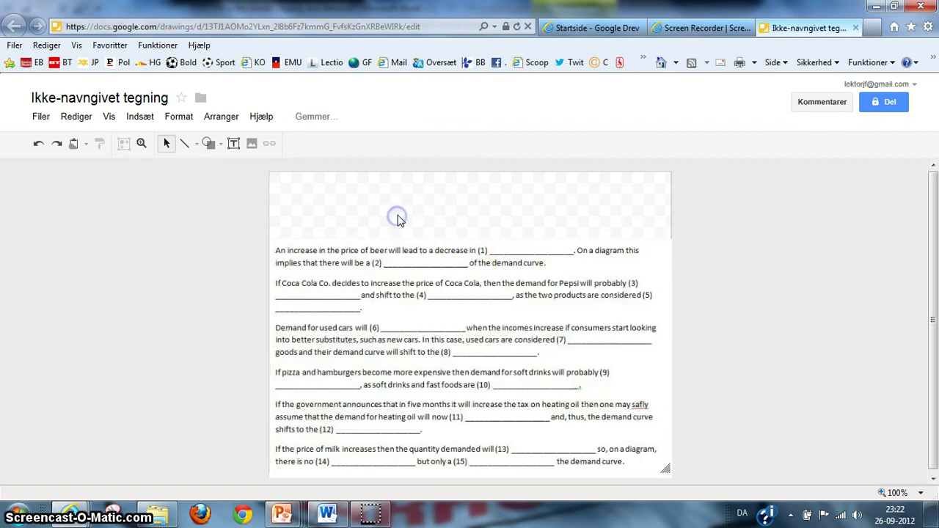
Copy the "Fill in the blanks" heading and its instruction text from the Word document and paste them into the Google drawing
{"action": "key", "text": "alt+Tab"}
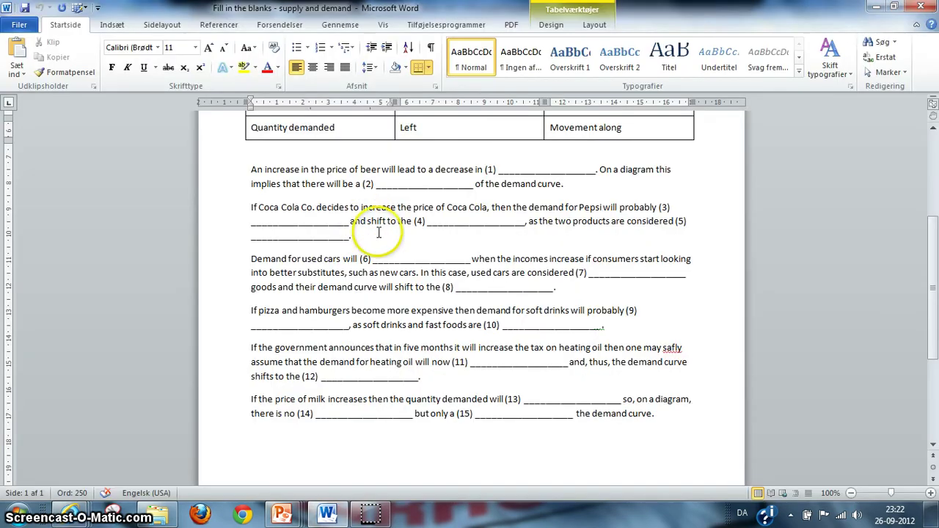
{"action": "scroll", "coordinate": [404, 272], "scroll_direction": "up", "scroll_amount": 5}
{"action": "scroll", "coordinate": [409, 274], "scroll_direction": "up", "scroll_amount": 1}
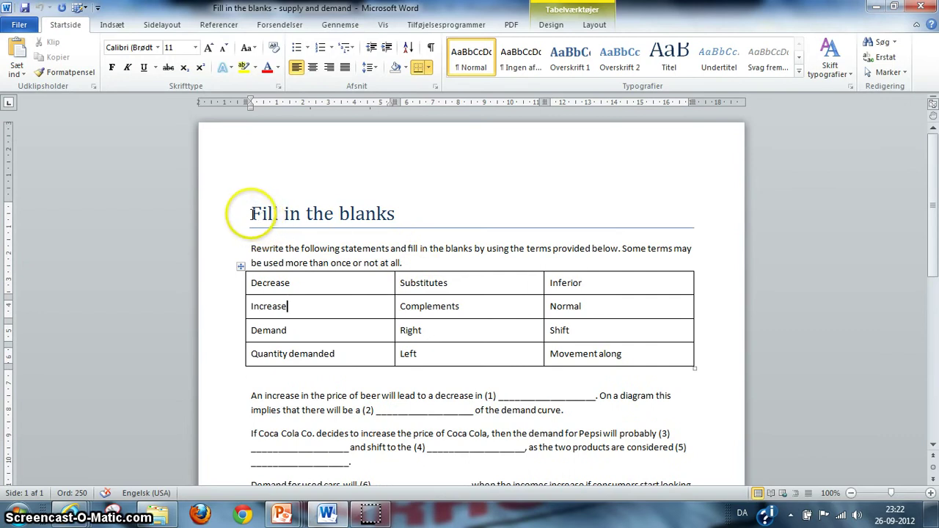
{"action": "left_click_drag", "start_coordinate": [245, 214], "coordinate": [425, 259]}
{"action": "key", "text": "ctrl+c"}
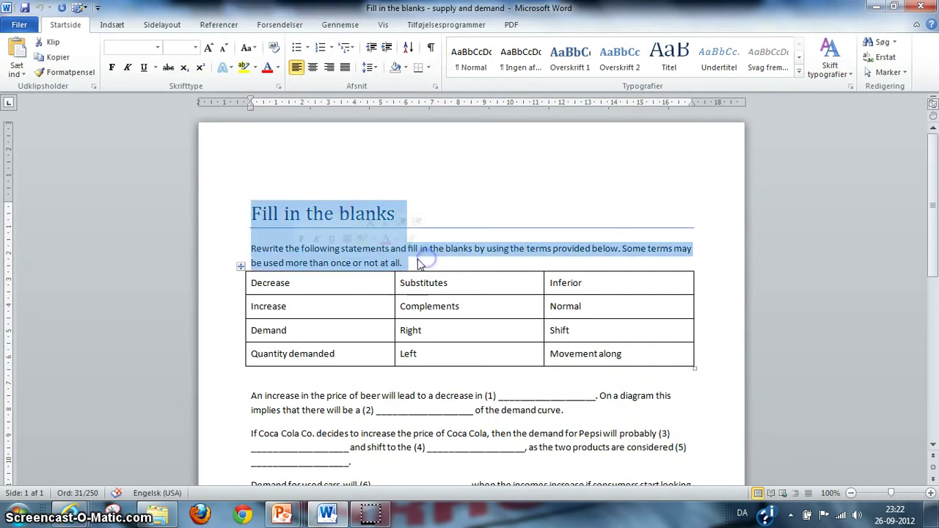
{"action": "key", "text": "alt+Tab"}
{"action": "key", "text": "ctrl+v"}
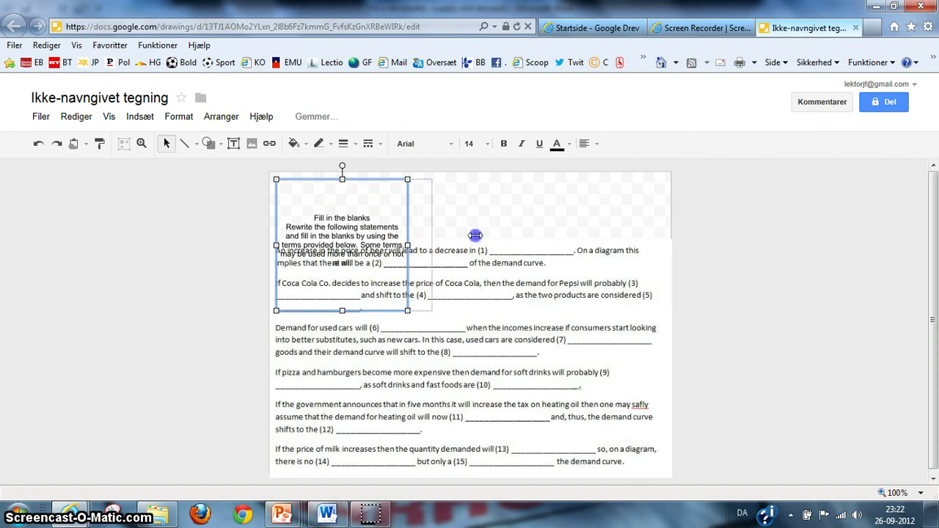
Widen the pasted instruction text box to the canvas width, flatten it to fit above the image, and nudge it slightly left and up
{"action": "left_click_drag", "start_coordinate": [475, 234], "coordinate": [670, 210]}
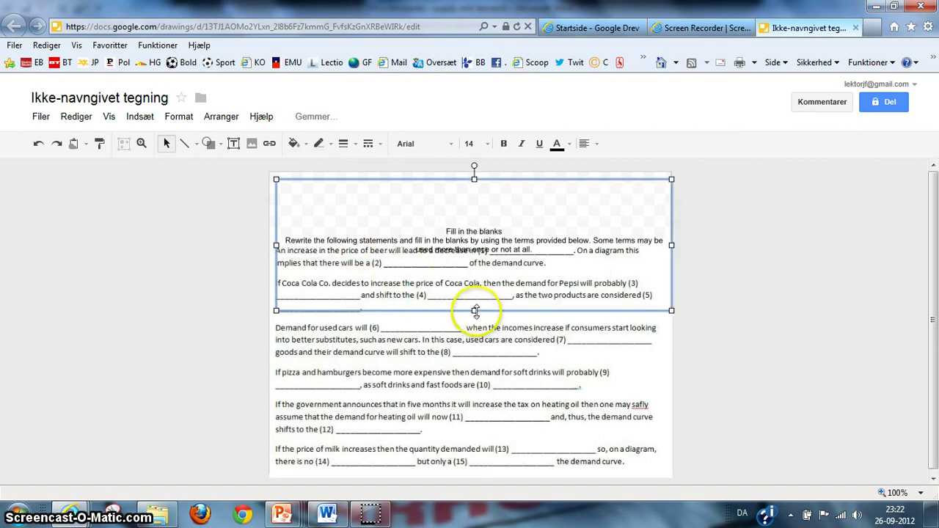
{"action": "left_click_drag", "start_coordinate": [474, 310], "coordinate": [474, 215]}
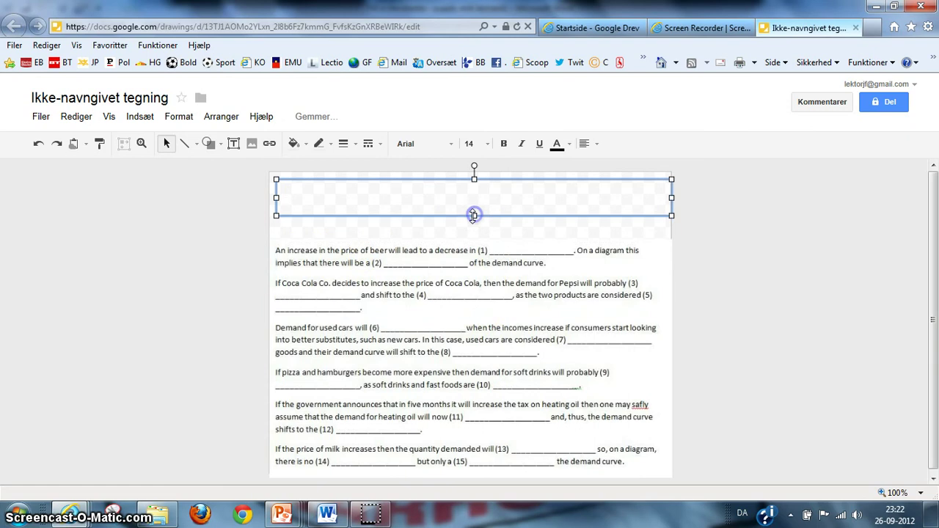
{"action": "left_click", "coordinate": [412, 182]}
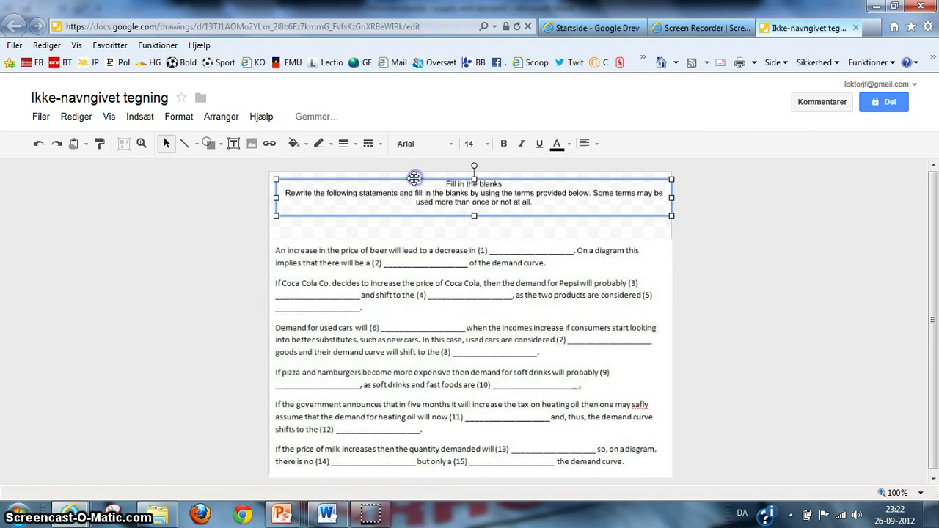
{"action": "key", "text": "Left"}
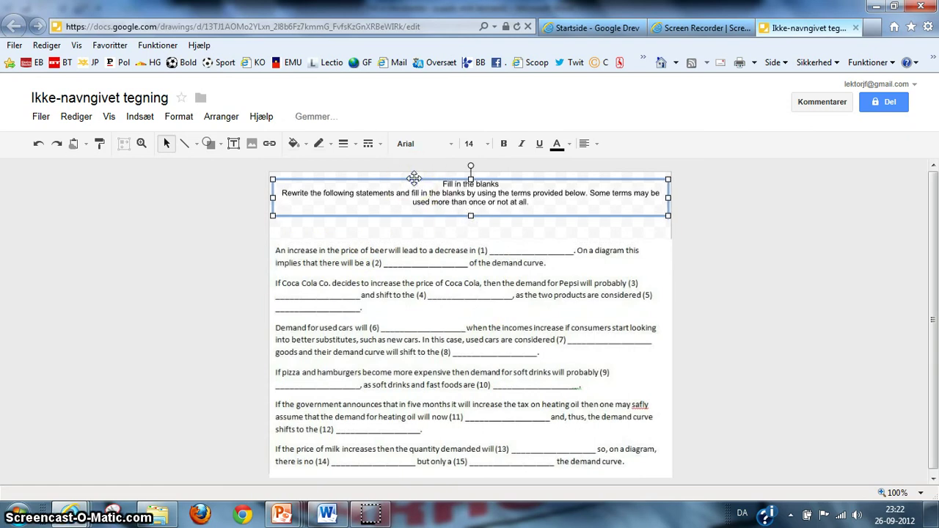
{"action": "key", "text": "Up"}
{"action": "left_click", "coordinate": [440, 236]}
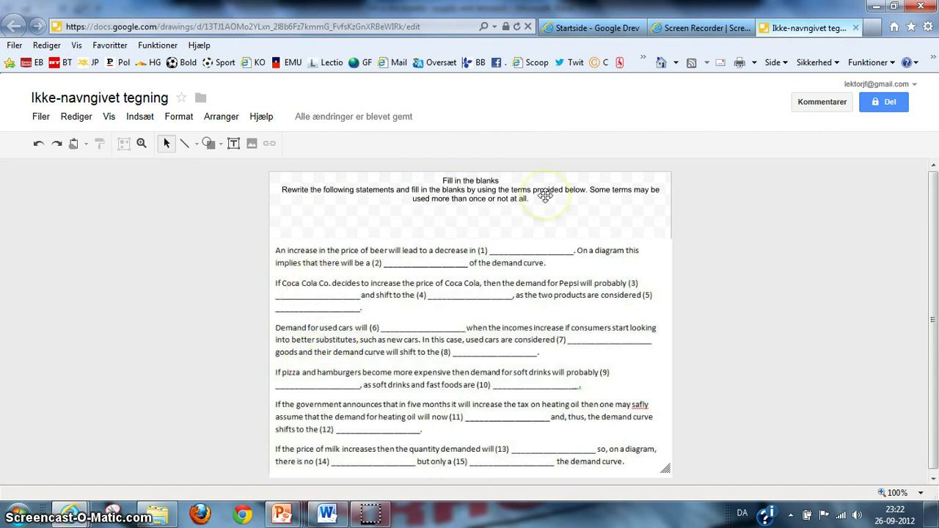
Copy the term "Decrease" from the Word table and paste it into the Google drawing as its own text box
{"action": "key", "text": "alt+Tab"}
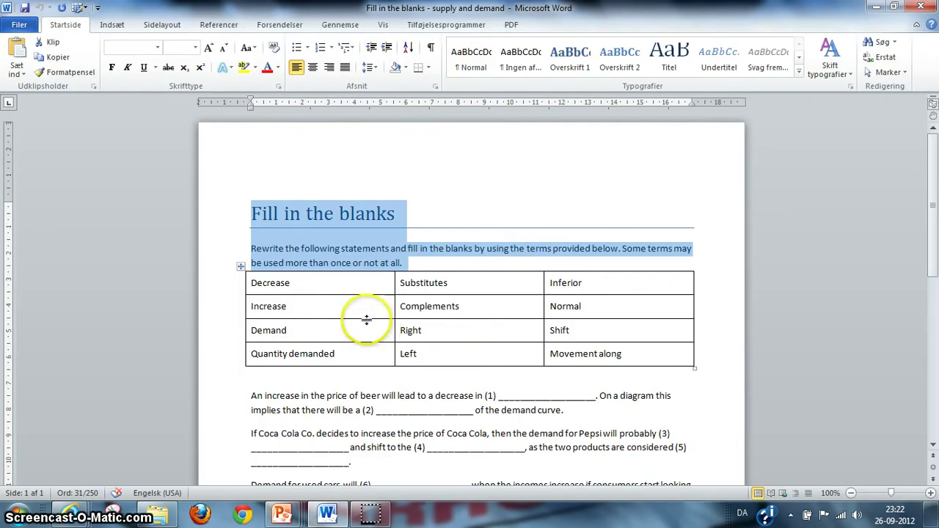
{"action": "left_click", "coordinate": [345, 311]}
{"action": "left_click_drag", "start_coordinate": [242, 289], "coordinate": [310, 294]}
{"action": "key", "text": "ctrl+c"}
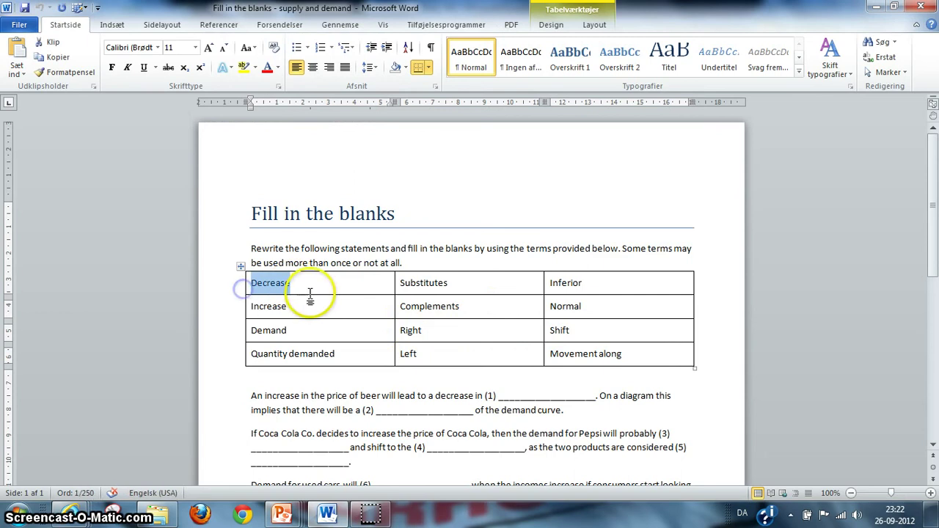
{"action": "key", "text": "alt+Tab"}
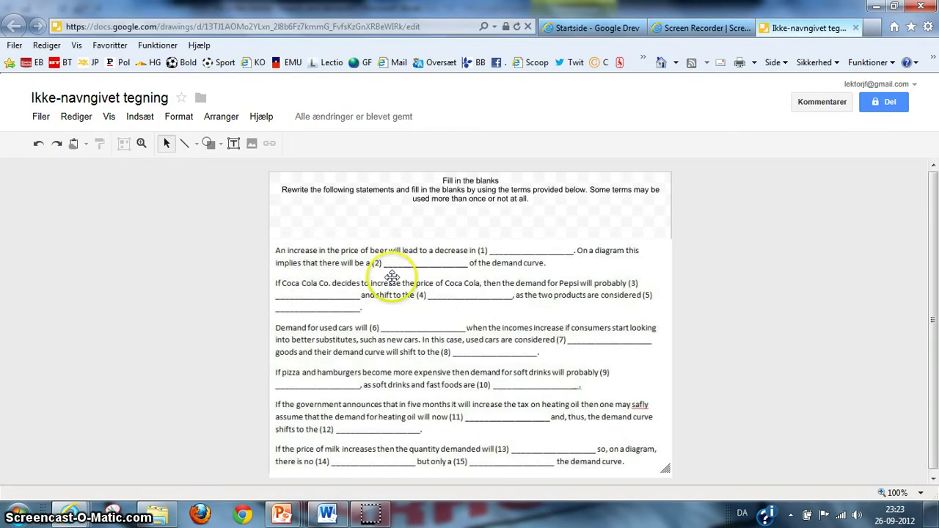
{"action": "key", "text": "ctrl+v"}
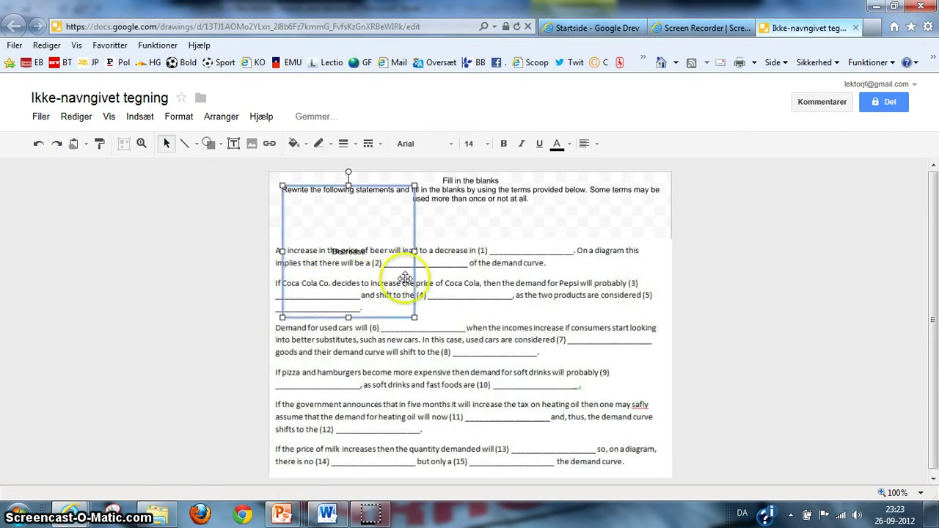
Shrink the "Decrease" text box to fit its word and place it just below the instruction text
{"action": "left_click_drag", "start_coordinate": [357, 213], "coordinate": [330, 221]}
{"action": "left_click", "coordinate": [315, 178]}
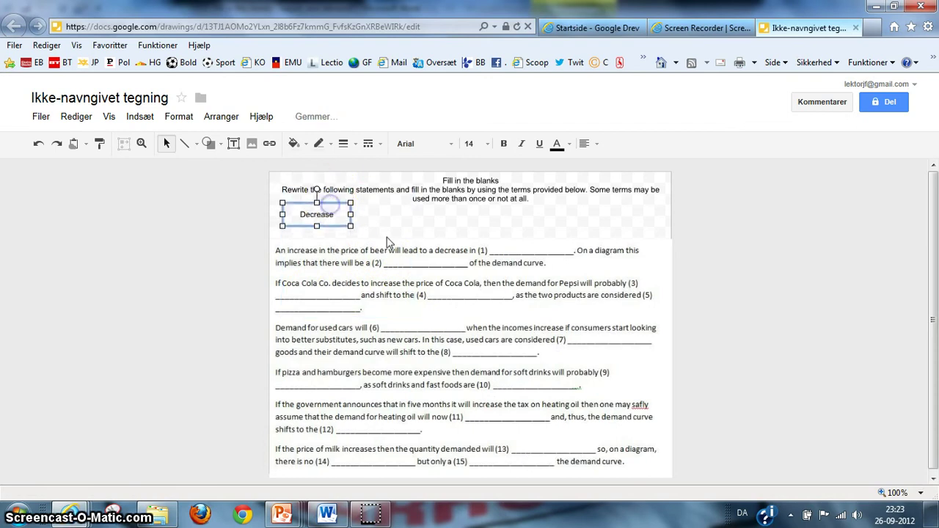
Copy "Increase" from the Word table into the Google drawing as its own small text box beside "Decrease"
{"action": "key", "text": "alt+Tab"}
{"action": "left_click", "coordinate": [301, 306]}
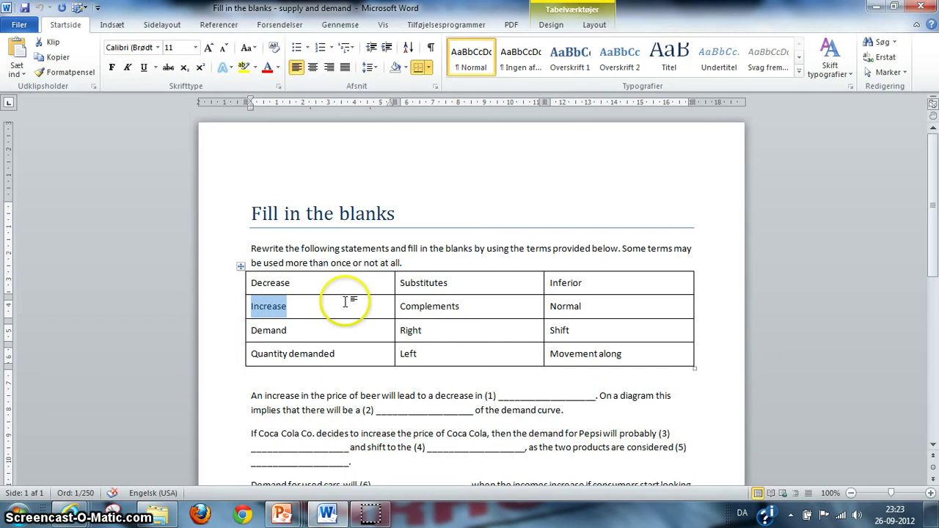
{"action": "key", "text": "alt+Tab"}
{"action": "type", "text": "Increase"}
{"action": "left_click_drag", "start_coordinate": [408, 225], "coordinate": [422, 330]}
{"action": "left_click_drag", "start_coordinate": [365, 243], "coordinate": [408, 213]}
{"action": "left_click", "coordinate": [402, 284]}
{"action": "left_click", "coordinate": [513, 221]}
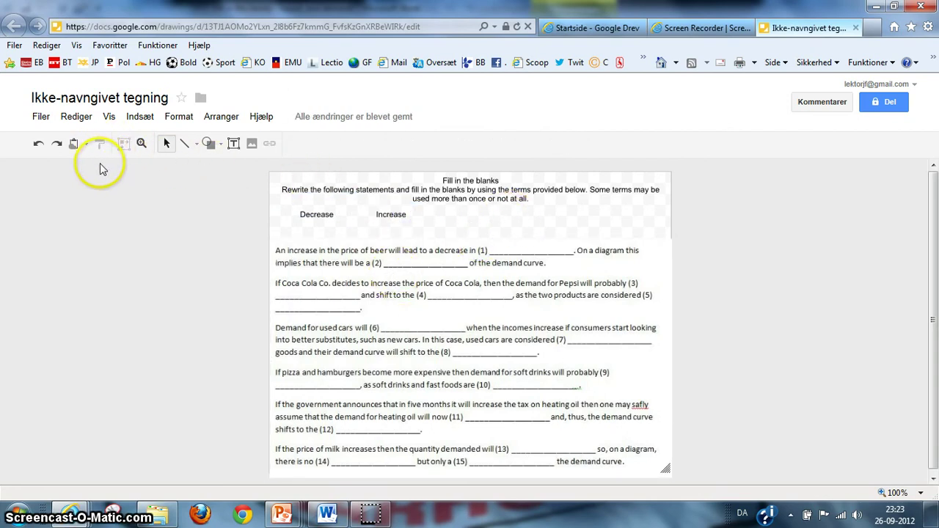
Draw a rectangle shape across the full canvas width over the "Decrease" and "Increase" terms
{"action": "left_click", "coordinate": [142, 117]}
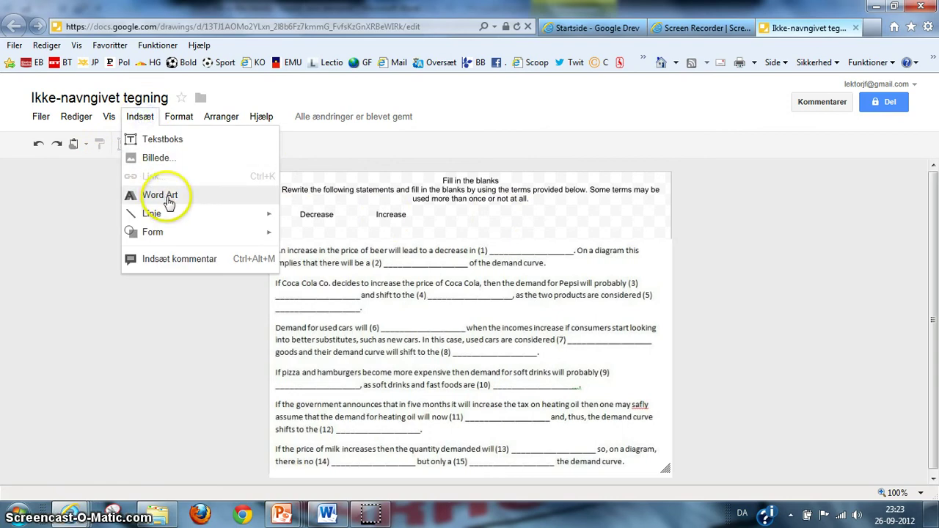
{"action": "mouse_move", "coordinate": [165, 235]}
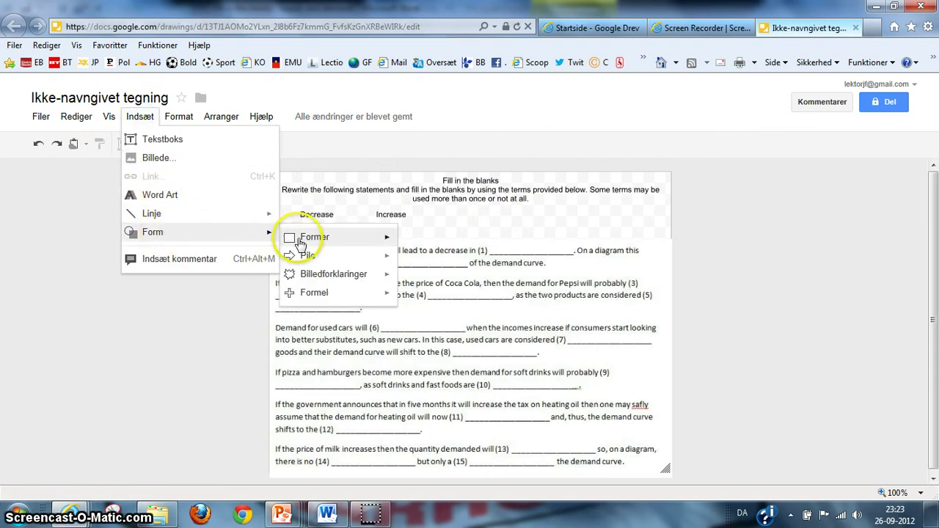
{"action": "mouse_move", "coordinate": [345, 241]}
{"action": "left_click", "coordinate": [409, 244]}
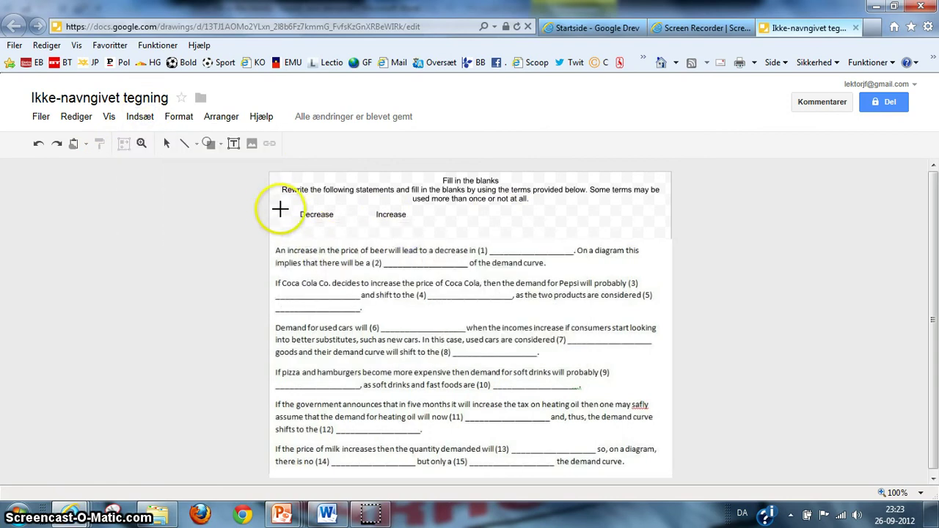
{"action": "left_click_drag", "start_coordinate": [271, 207], "coordinate": [669, 231]}
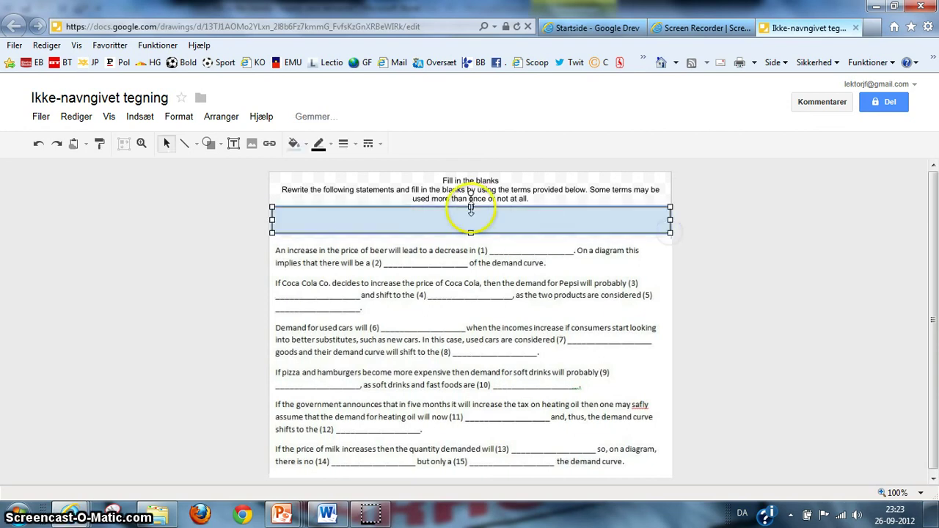
Send the blue rectangle to the back so it lies behind the two terms
{"action": "right_click", "coordinate": [455, 215]}
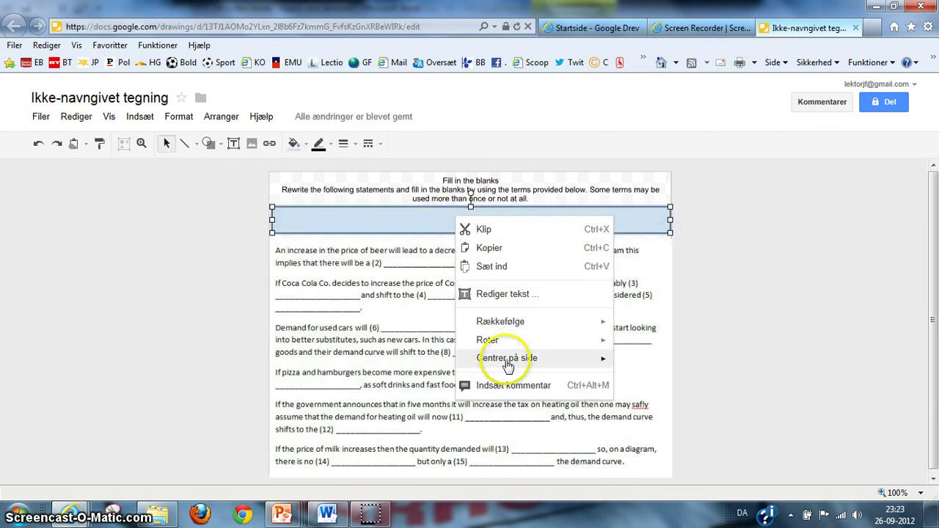
{"action": "mouse_move", "coordinate": [513, 329]}
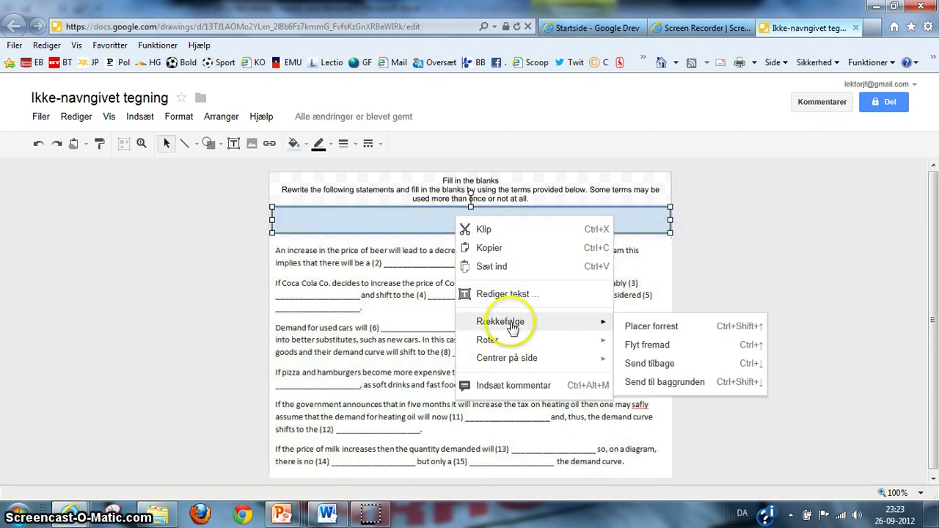
{"action": "left_click", "coordinate": [641, 380]}
{"action": "left_click", "coordinate": [229, 230]}
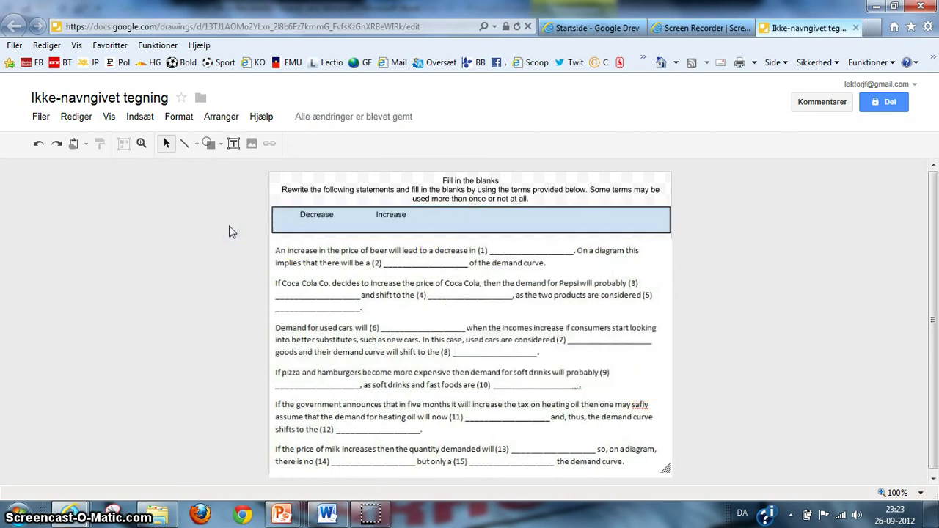
Rename the drawing as "Fill in"
{"action": "left_click", "coordinate": [145, 98]}
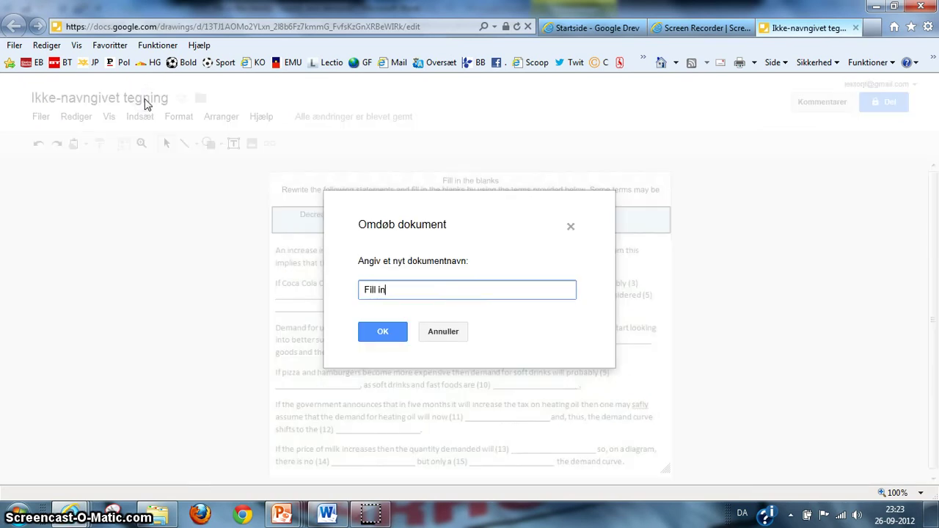
{"action": "left_click", "coordinate": [382, 332]}
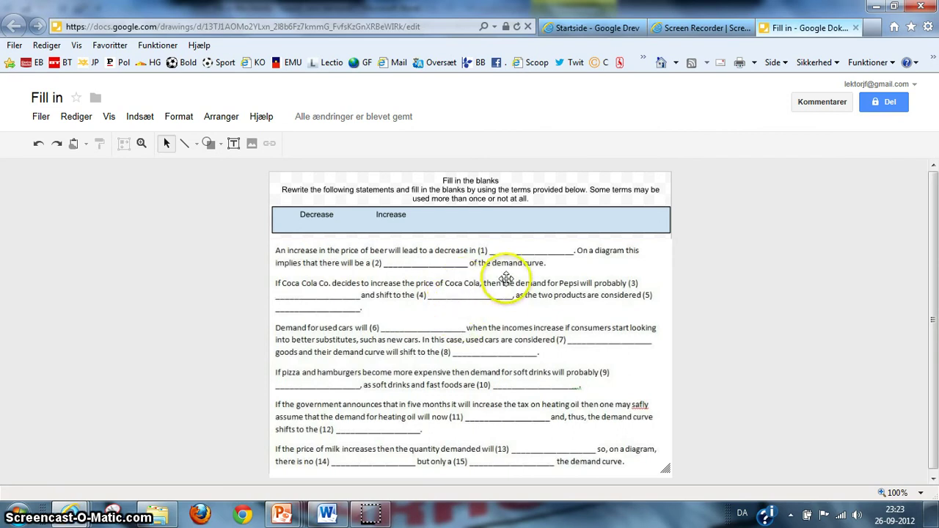
Share the drawing with anyone who has the link, with view-only access
{"action": "left_click", "coordinate": [885, 101]}
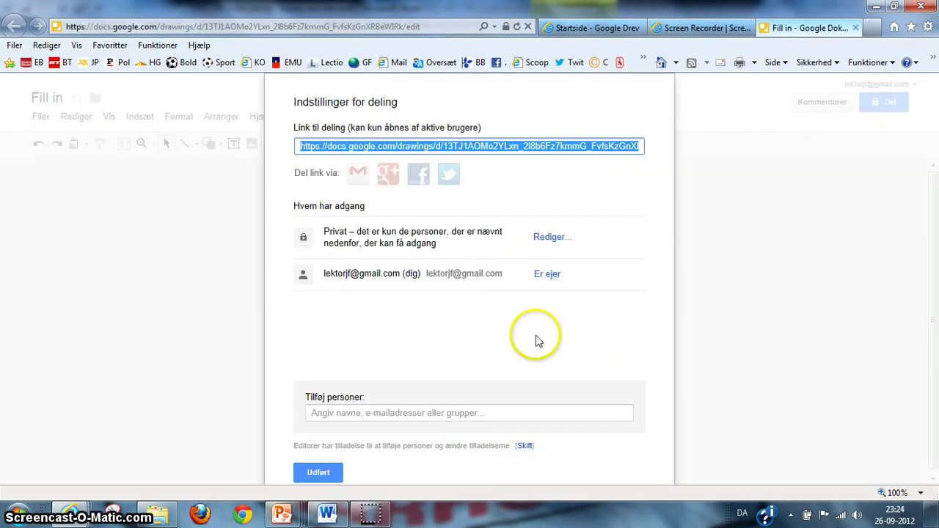
{"action": "left_click", "coordinate": [549, 237]}
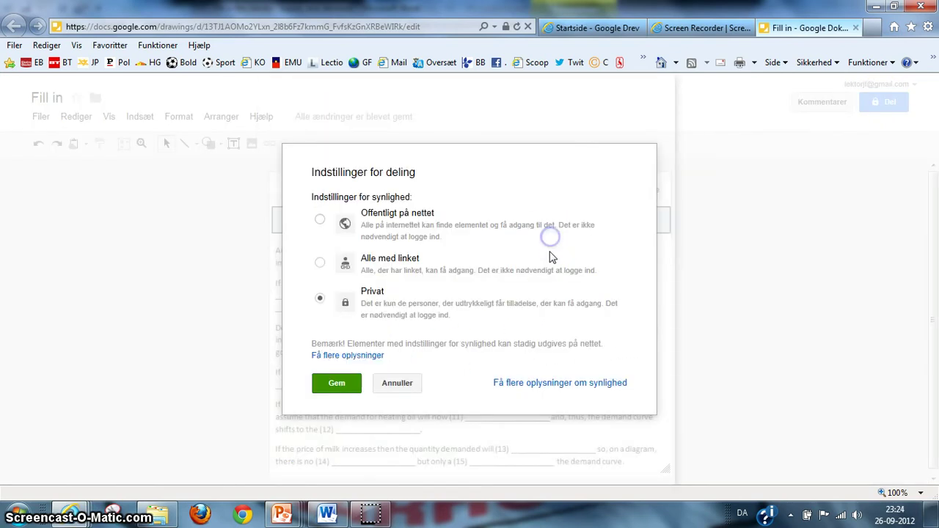
{"action": "left_click", "coordinate": [320, 262]}
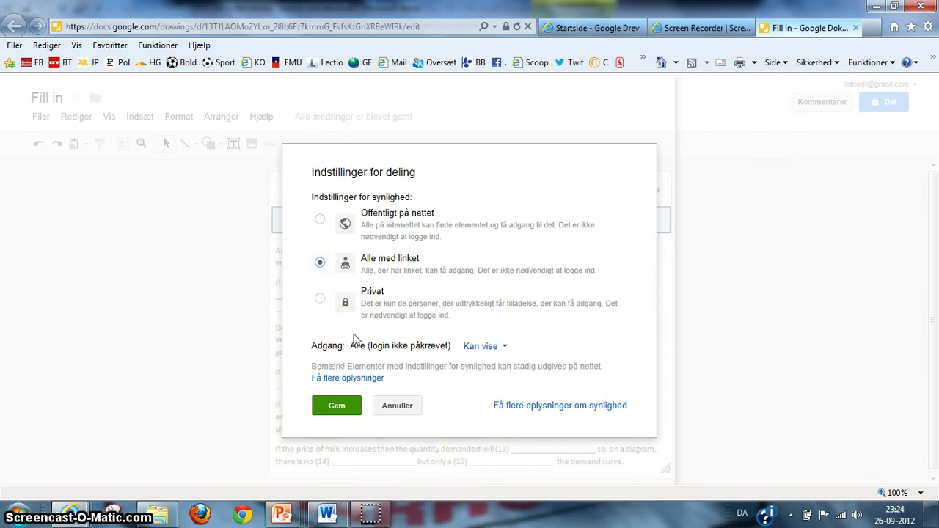
{"action": "left_click", "coordinate": [339, 406]}
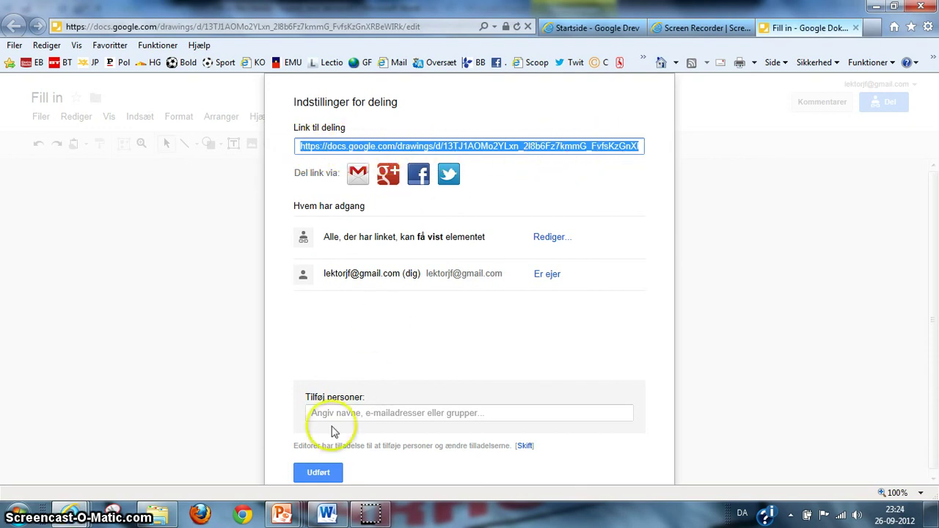
{"action": "left_click", "coordinate": [319, 474]}
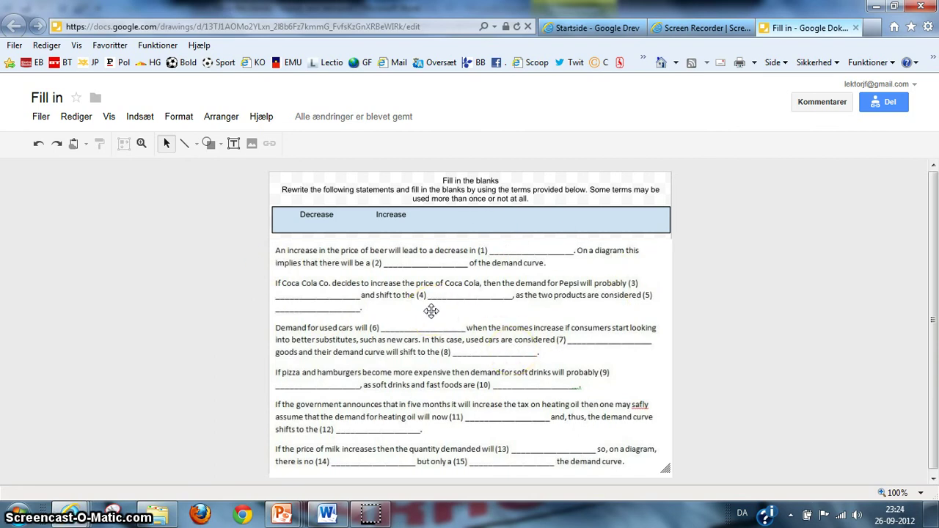
Make a copy of the drawing without copying its collaborators
{"action": "left_click", "coordinate": [46, 117]}
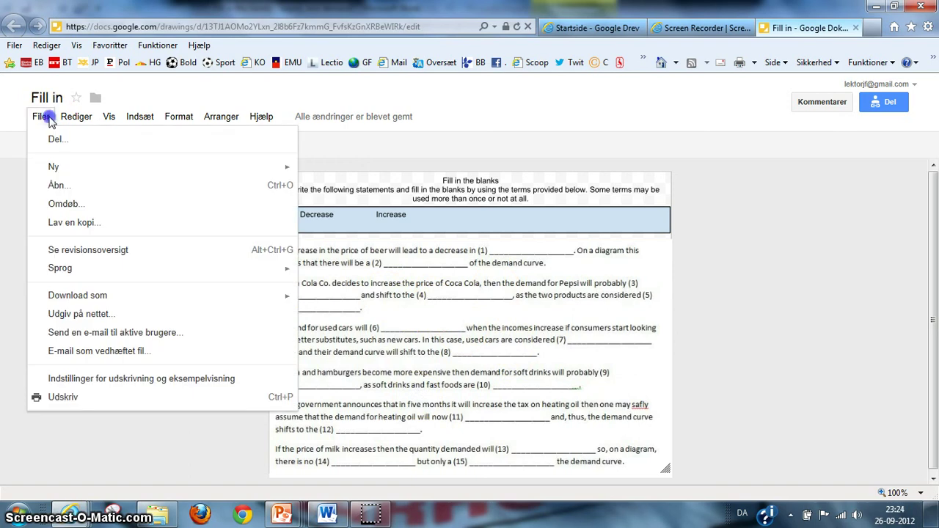
{"action": "left_click", "coordinate": [80, 227]}
{"action": "left_click", "coordinate": [398, 317]}
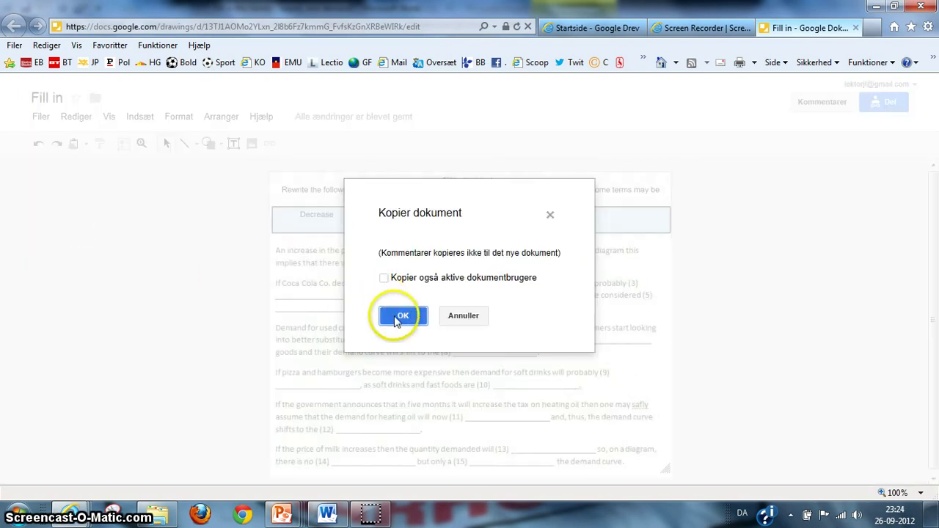
{"action": "left_click", "coordinate": [364, 391]}
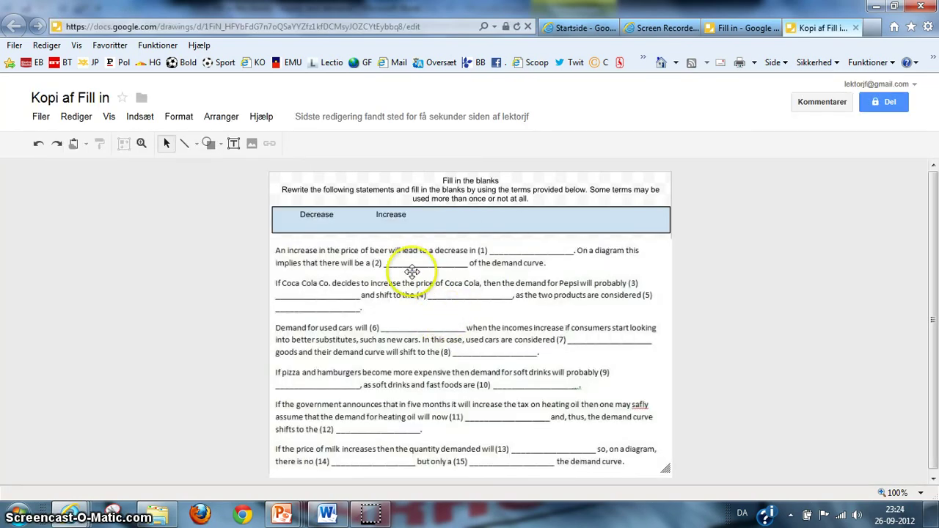
In the copied drawing, place "Increase" on blank (2) and "Decrease" on blank (6)
{"action": "left_click_drag", "start_coordinate": [387, 219], "coordinate": [422, 264]}
{"action": "left_click_drag", "start_coordinate": [314, 214], "coordinate": [423, 329]}
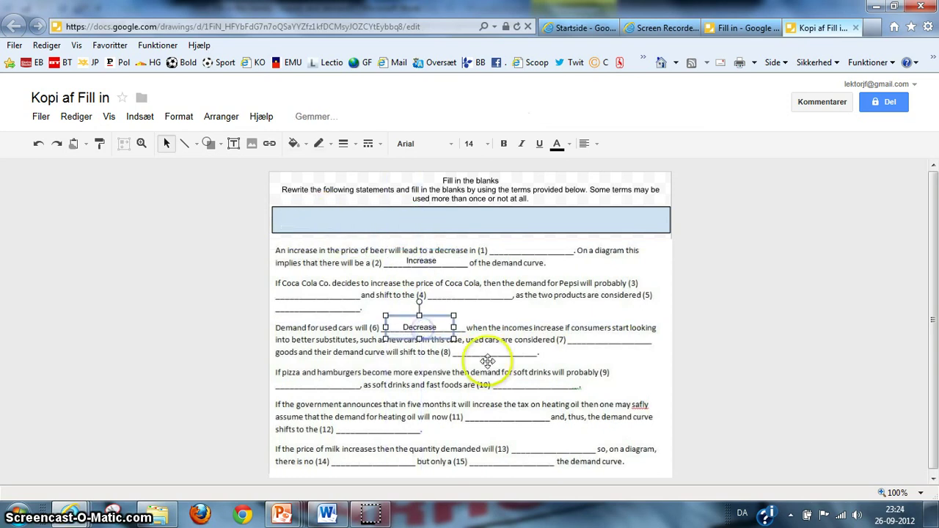
{"action": "left_click", "coordinate": [690, 316]}
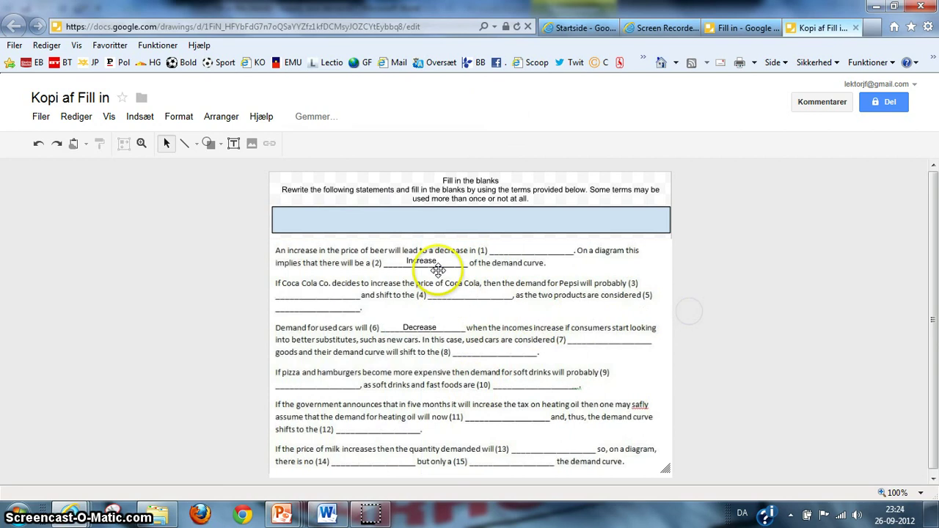
Move "Increase" from blank (2) to blank (4) and line it up with the line
{"action": "left_click_drag", "start_coordinate": [422, 262], "coordinate": [470, 295]}
{"action": "left_click", "coordinate": [470, 296]}
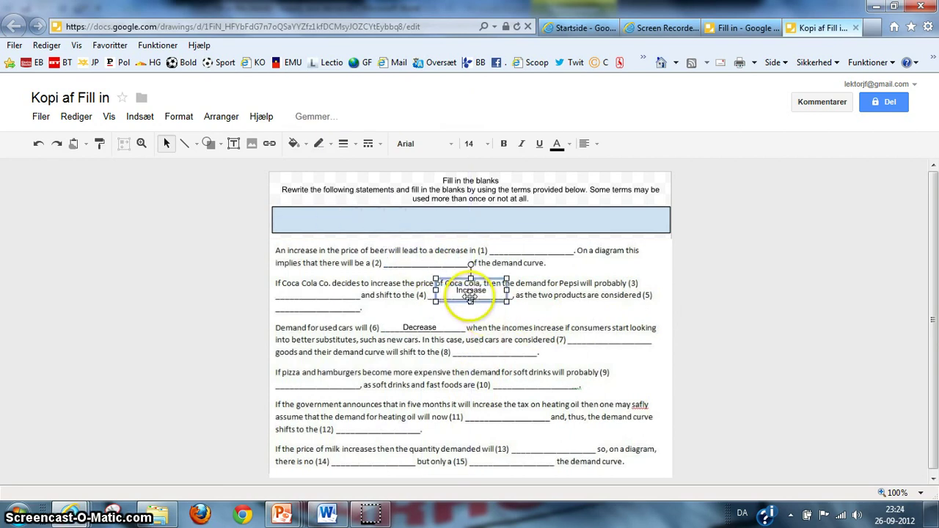
{"action": "left_click", "coordinate": [829, 240]}
{"action": "left_click", "coordinate": [833, 171]}
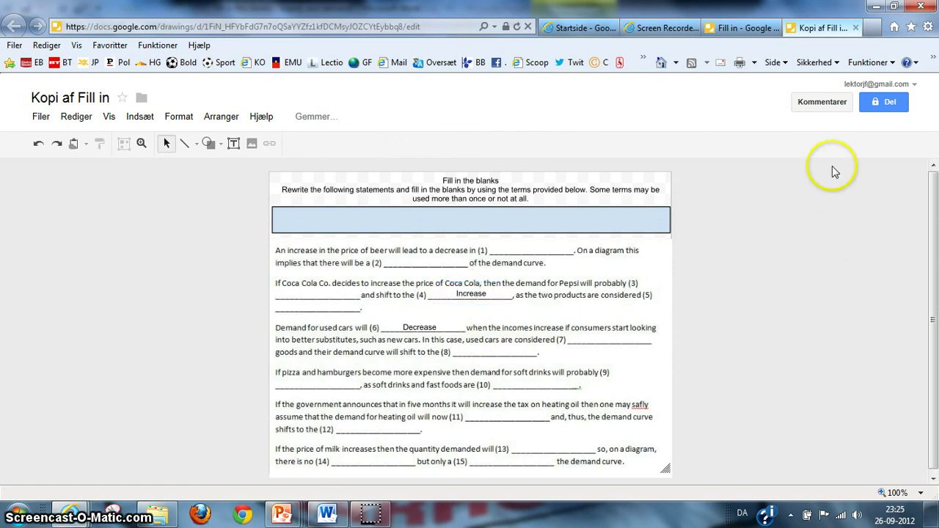
View the copy's sharing settings and the options for adding people, and close them without sharing
{"action": "left_click", "coordinate": [887, 104]}
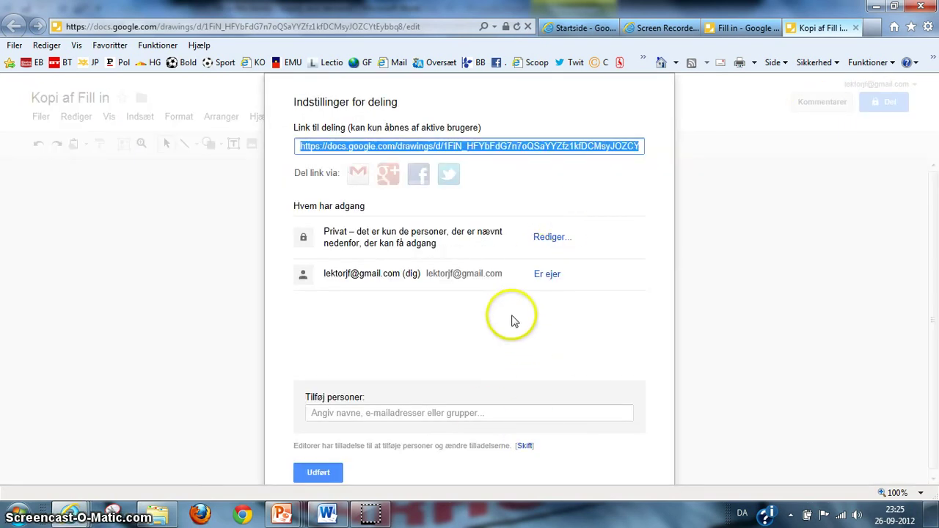
{"action": "left_click", "coordinate": [336, 416]}
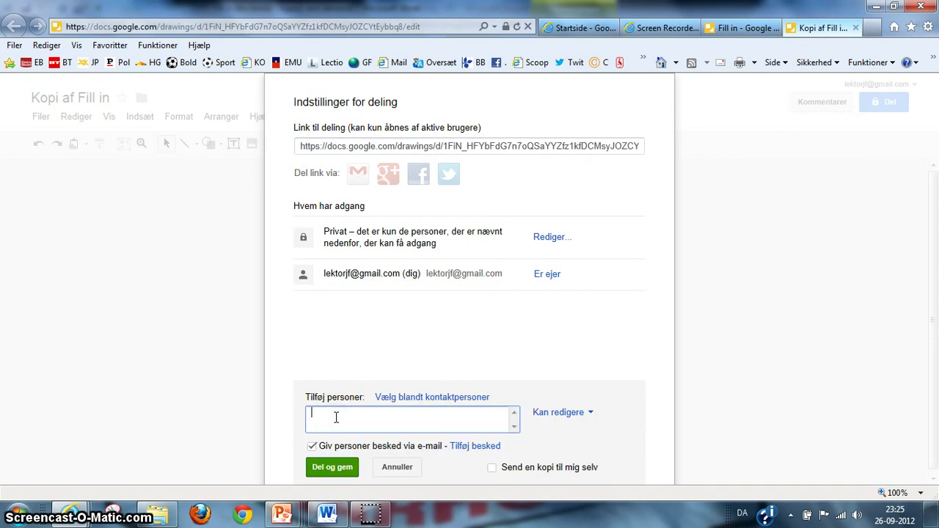
{"action": "left_click", "coordinate": [397, 467]}
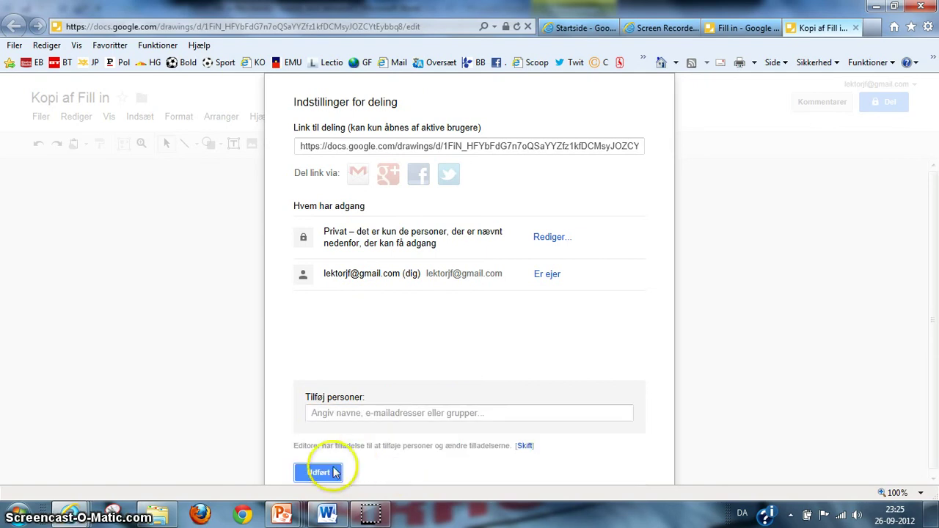
{"action": "left_click", "coordinate": [319, 472]}
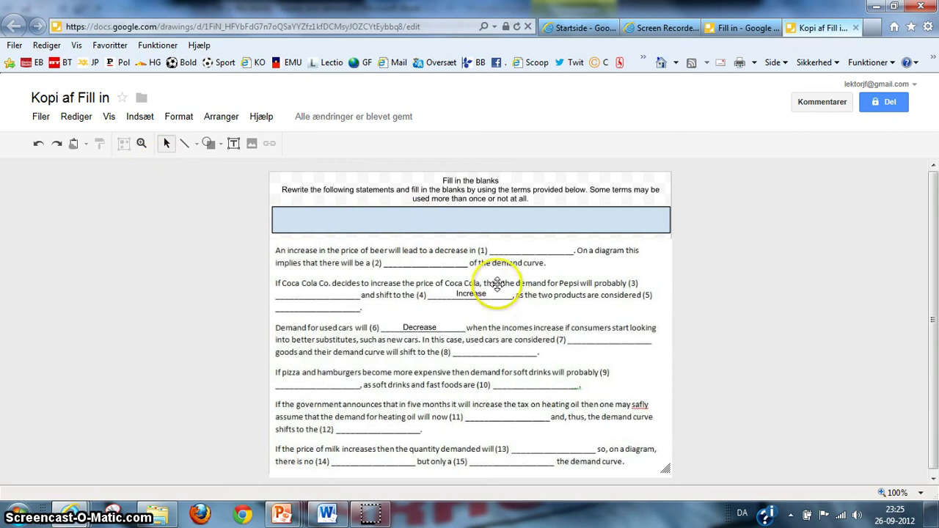
{"action": "scroll", "coordinate": [493, 287], "scroll_direction": "down", "scroll_amount": 1}
{"action": "scroll", "coordinate": [492, 286], "scroll_direction": "up", "scroll_amount": 1}
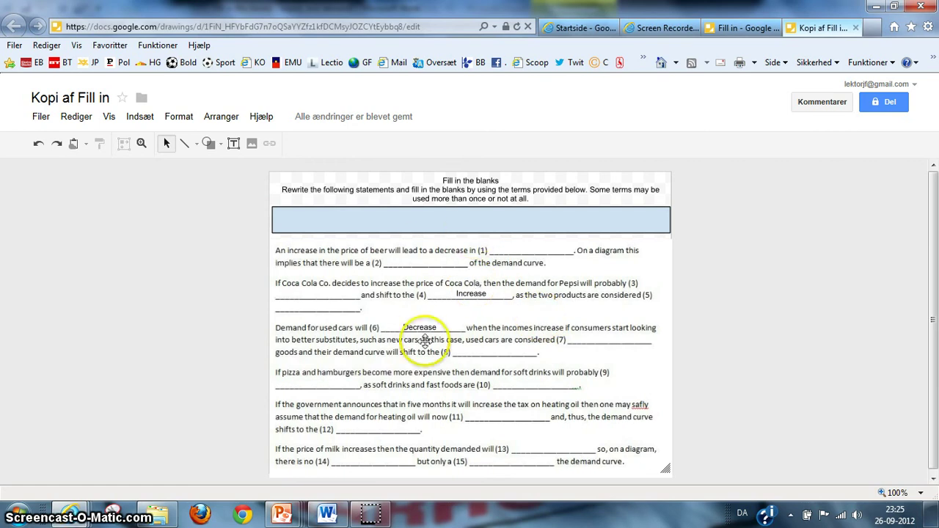
Return "Increase" to the blue term box, duplicate it, and place the duplicate on blank (2)
{"action": "left_click_drag", "start_coordinate": [469, 293], "coordinate": [434, 261]}
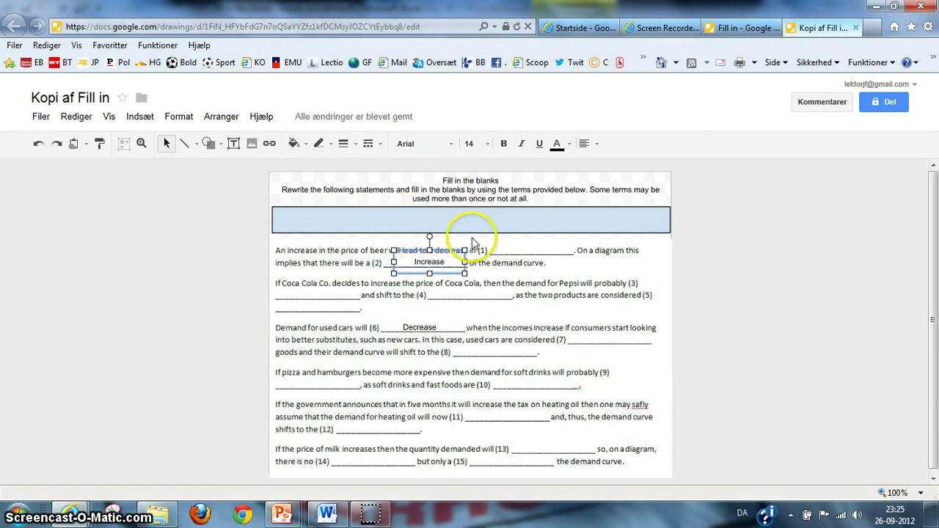
{"action": "left_click_drag", "start_coordinate": [324, 220], "coordinate": [311, 223]}
{"action": "right_click", "coordinate": [310, 220]}
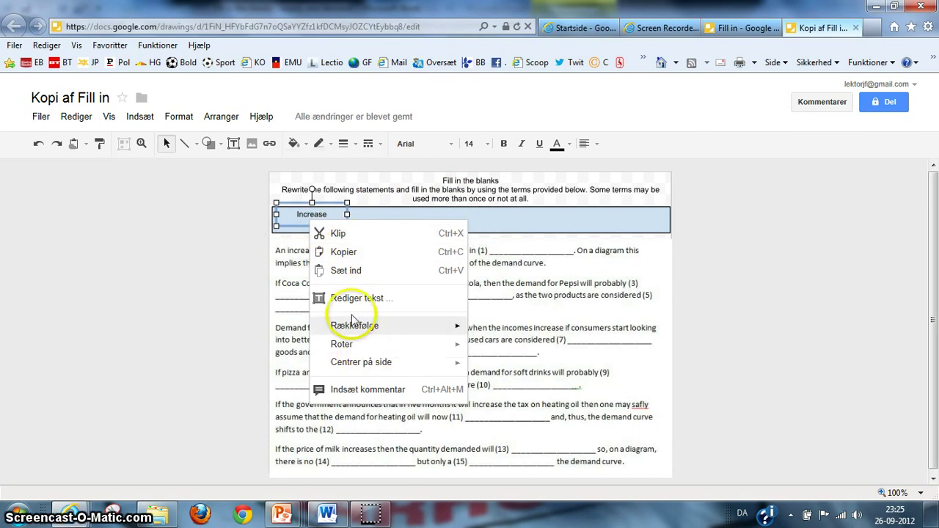
{"action": "left_click", "coordinate": [343, 251]}
{"action": "left_click", "coordinate": [493, 290]}
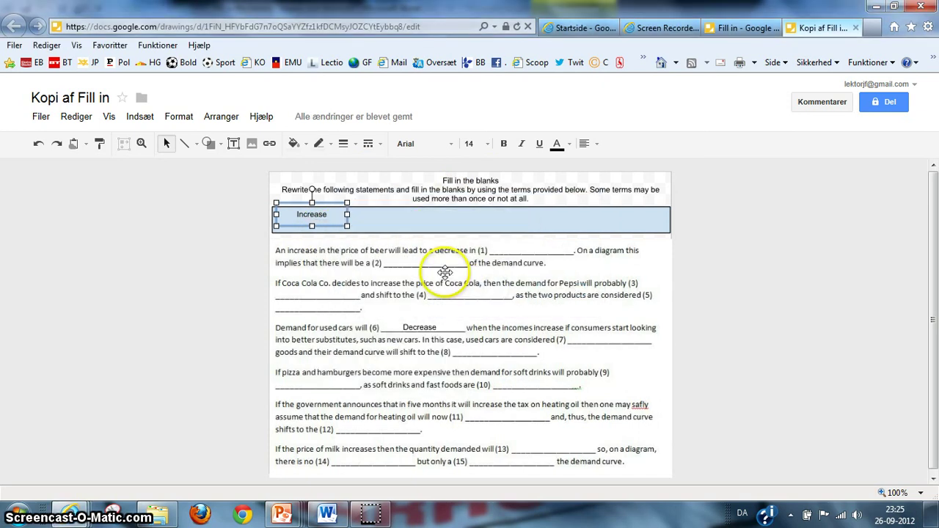
{"action": "key", "text": "ctrl+v"}
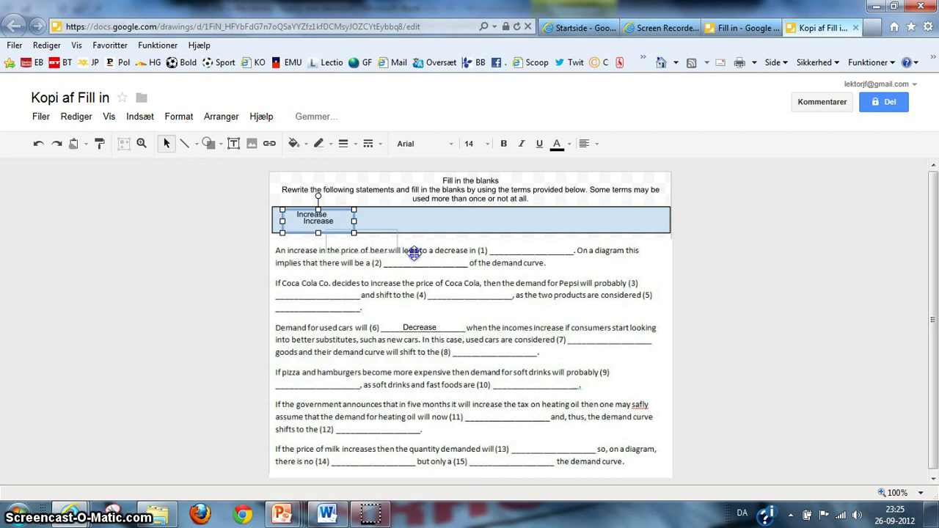
{"action": "left_click_drag", "start_coordinate": [415, 254], "coordinate": [444, 266]}
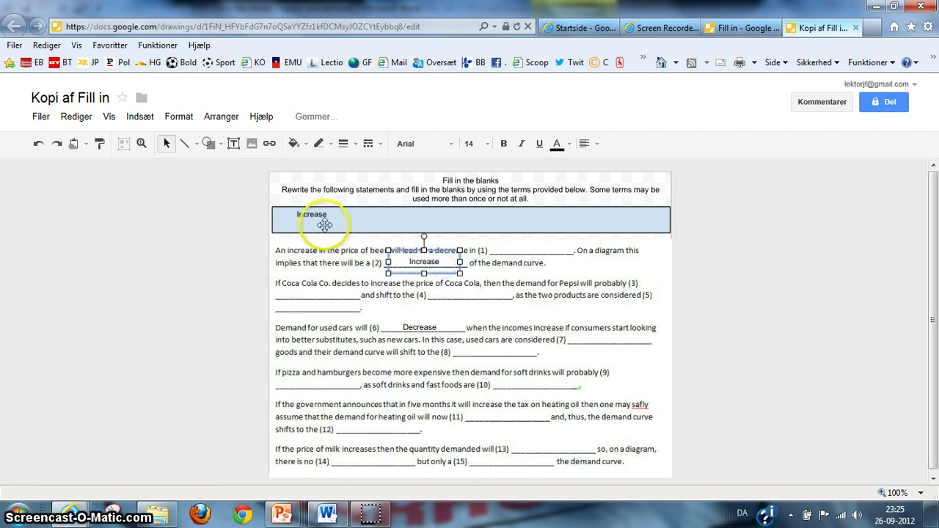
Move the "Increase" term left in the blue box to blank (8)
{"action": "left_click", "coordinate": [324, 224]}
{"action": "left_click_drag", "start_coordinate": [500, 355], "coordinate": [501, 355]}
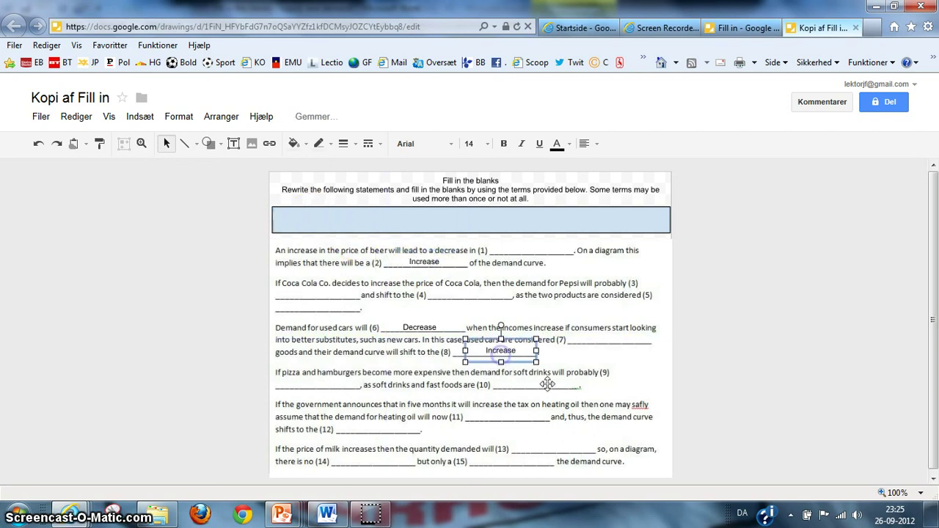
Leave the copied exercise for the Drive file list and open the drawing "Tidslinje eksempel"
{"action": "left_click", "coordinate": [279, 201]}
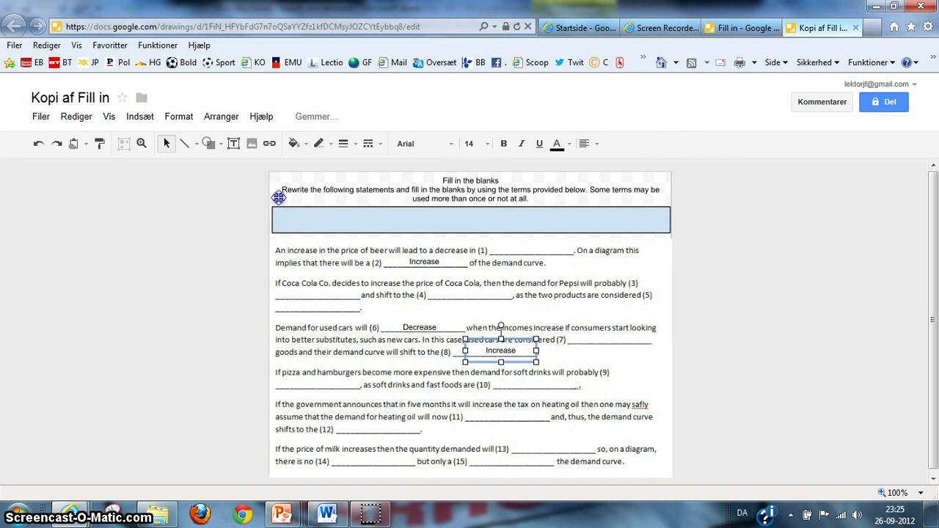
{"action": "left_click", "coordinate": [16, 98]}
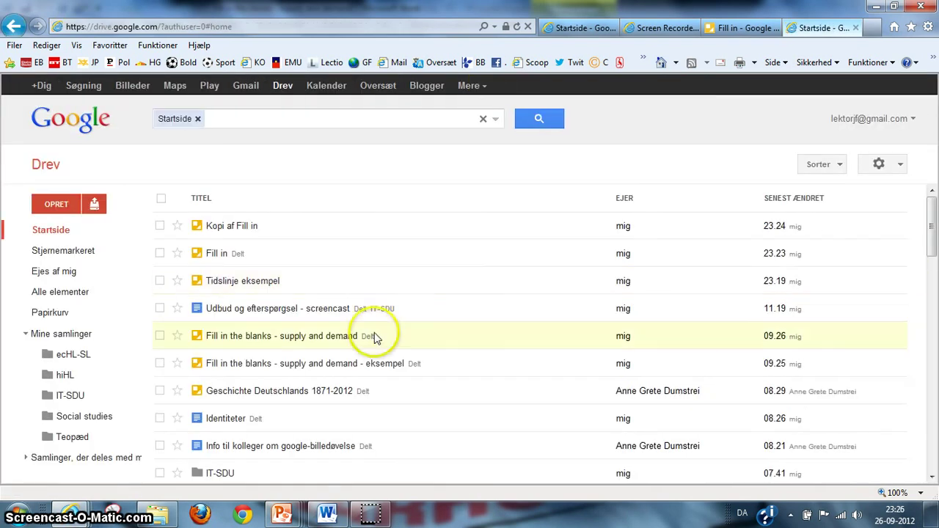
{"action": "left_click", "coordinate": [243, 280]}
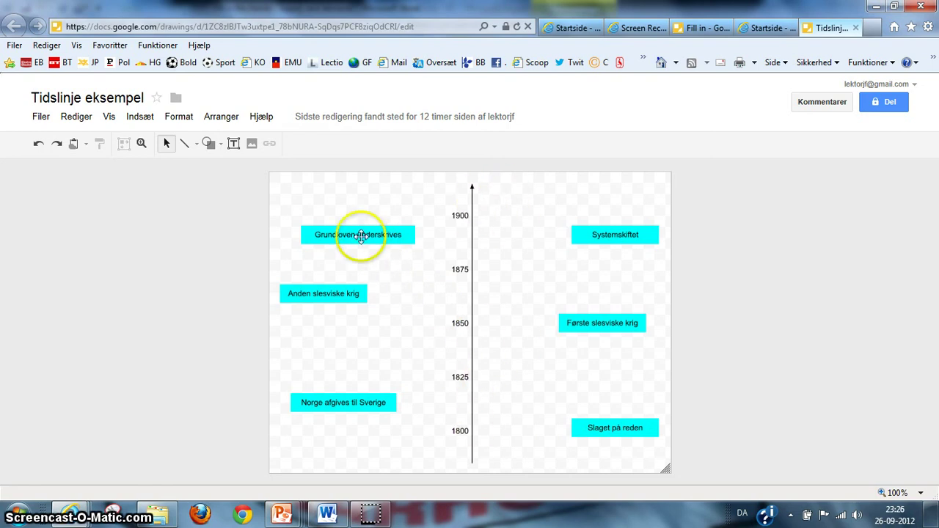
Place "Grundloven underskrives" on the timeline near 1850, "Første slesviske krig" beside it, and "Systemskiftet" just above 1900
{"action": "left_click_drag", "start_coordinate": [360, 232], "coordinate": [470, 326]}
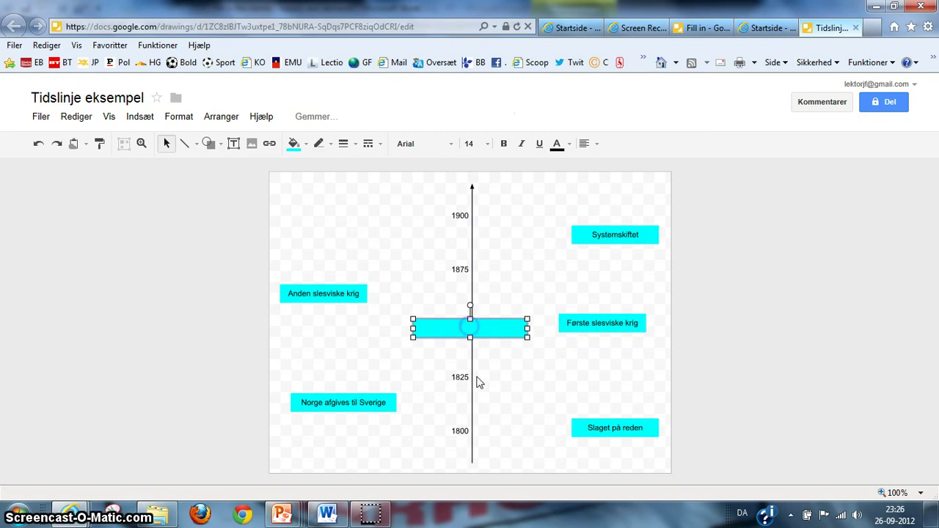
{"action": "left_click_drag", "start_coordinate": [605, 327], "coordinate": [563, 330]}
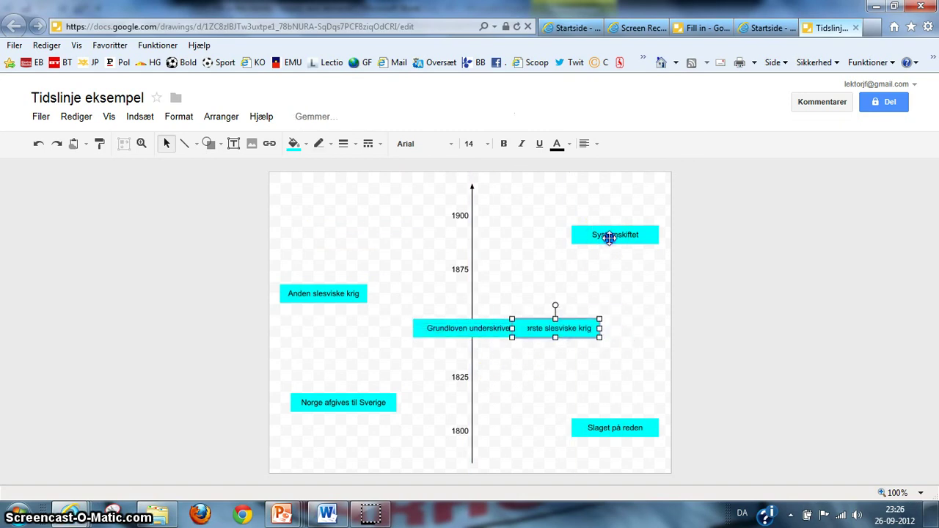
{"action": "left_click_drag", "start_coordinate": [609, 235], "coordinate": [463, 207]}
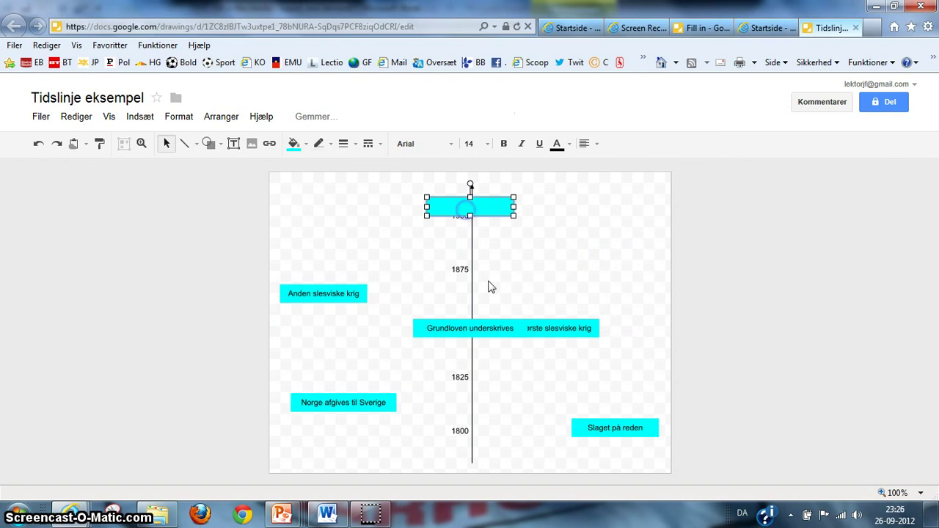
{"action": "left_click", "coordinate": [572, 266]}
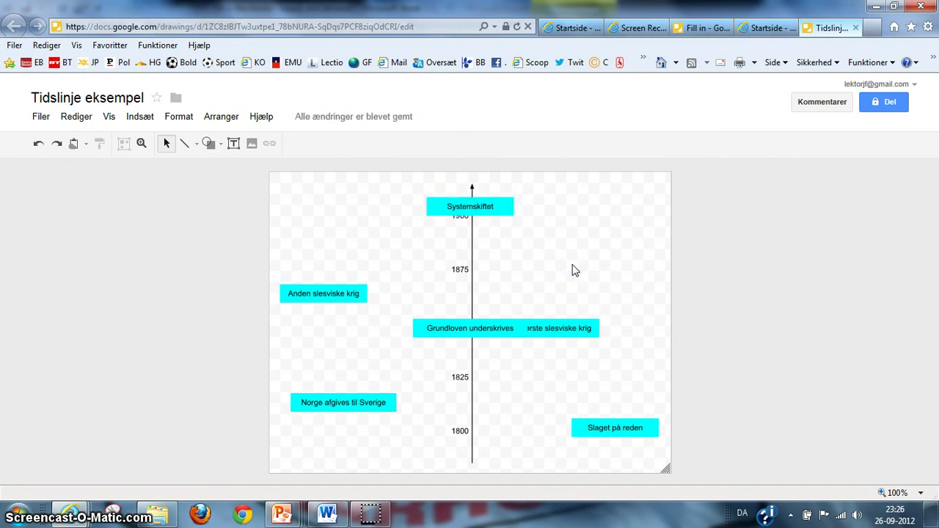